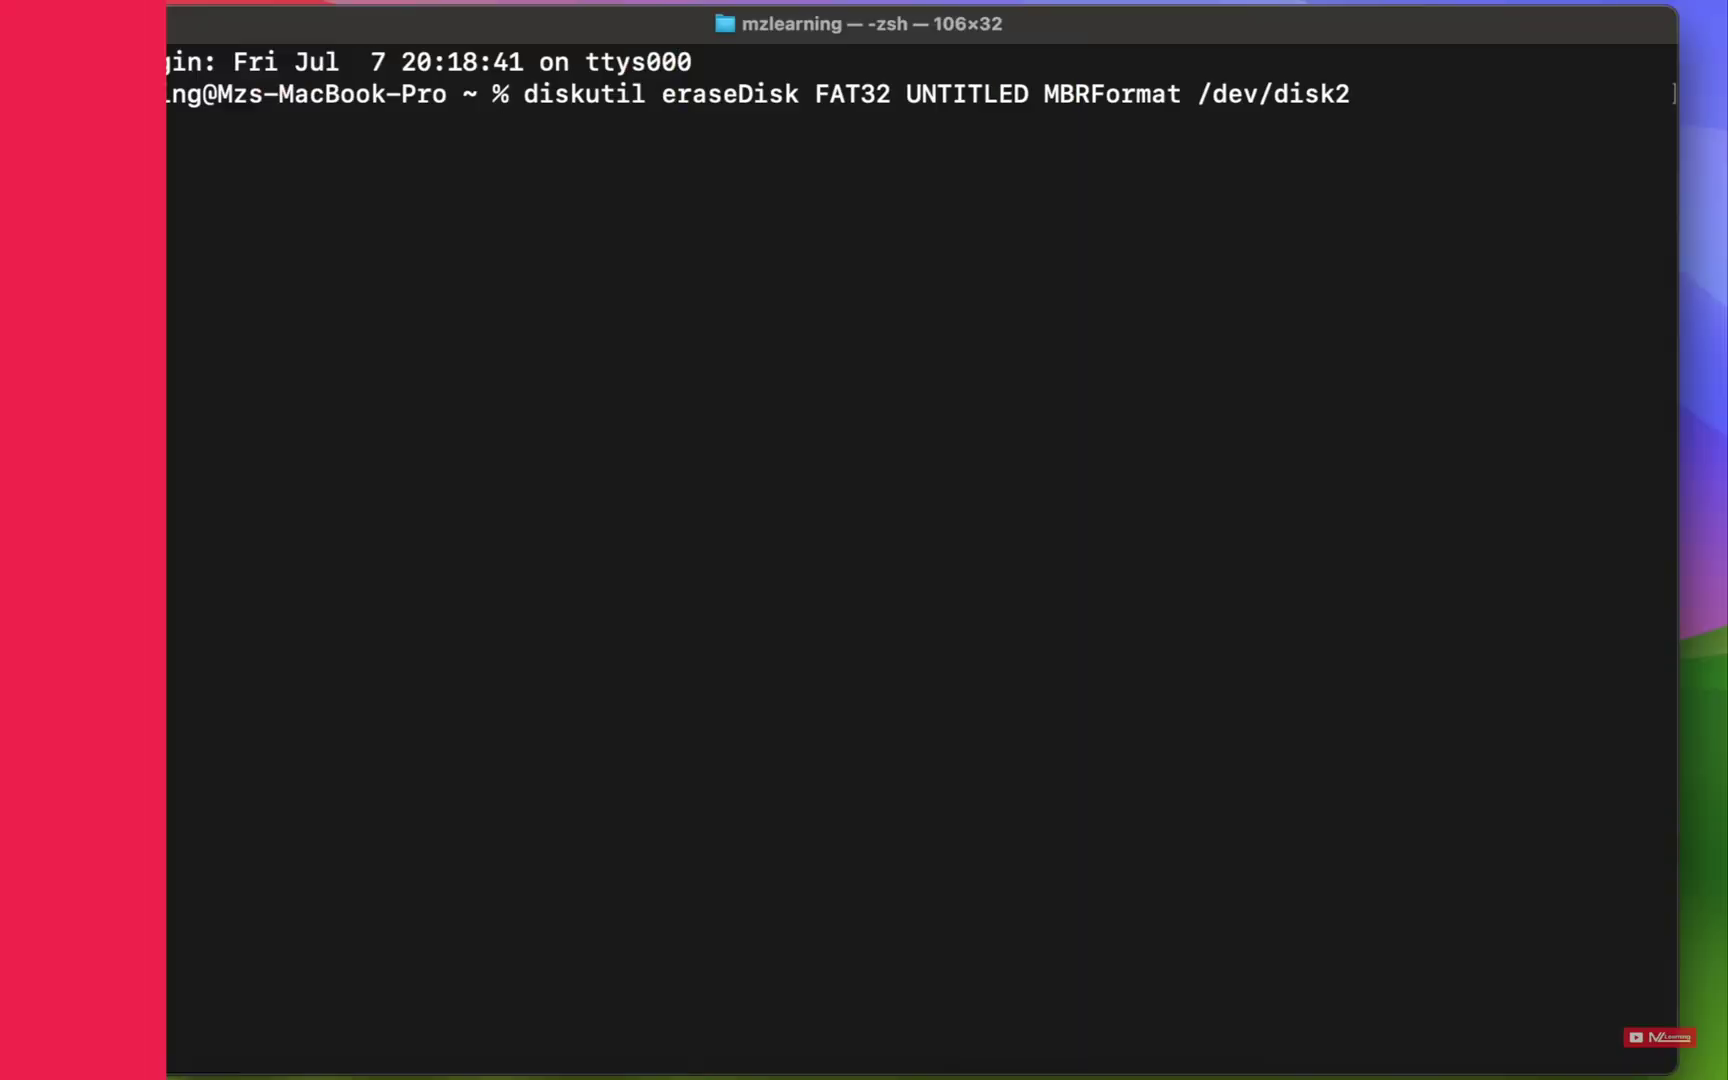
Run 'diskutil eraseDisk FAT32 UNTITLED MBRFormat /dev/disk2' and allow access to the removable volume
{"action": "key", "text": "Return"}
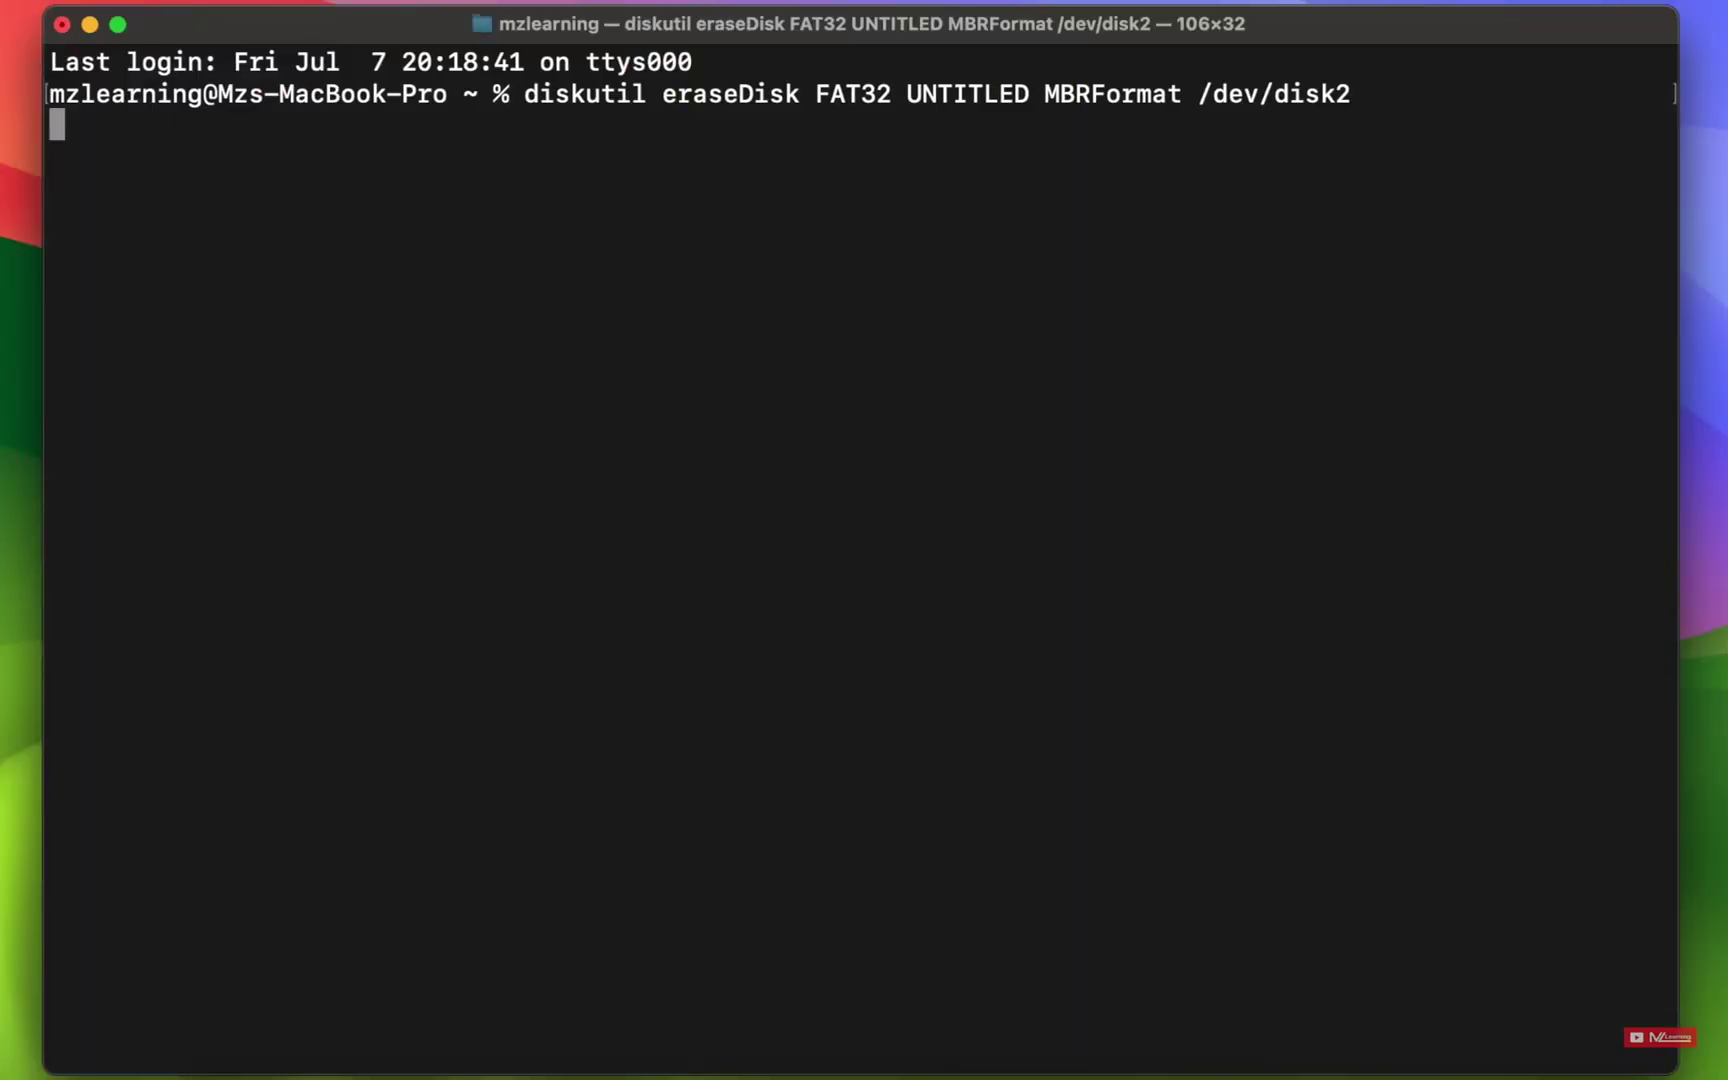
{"action": "left_click", "coordinate": [1040, 407]}
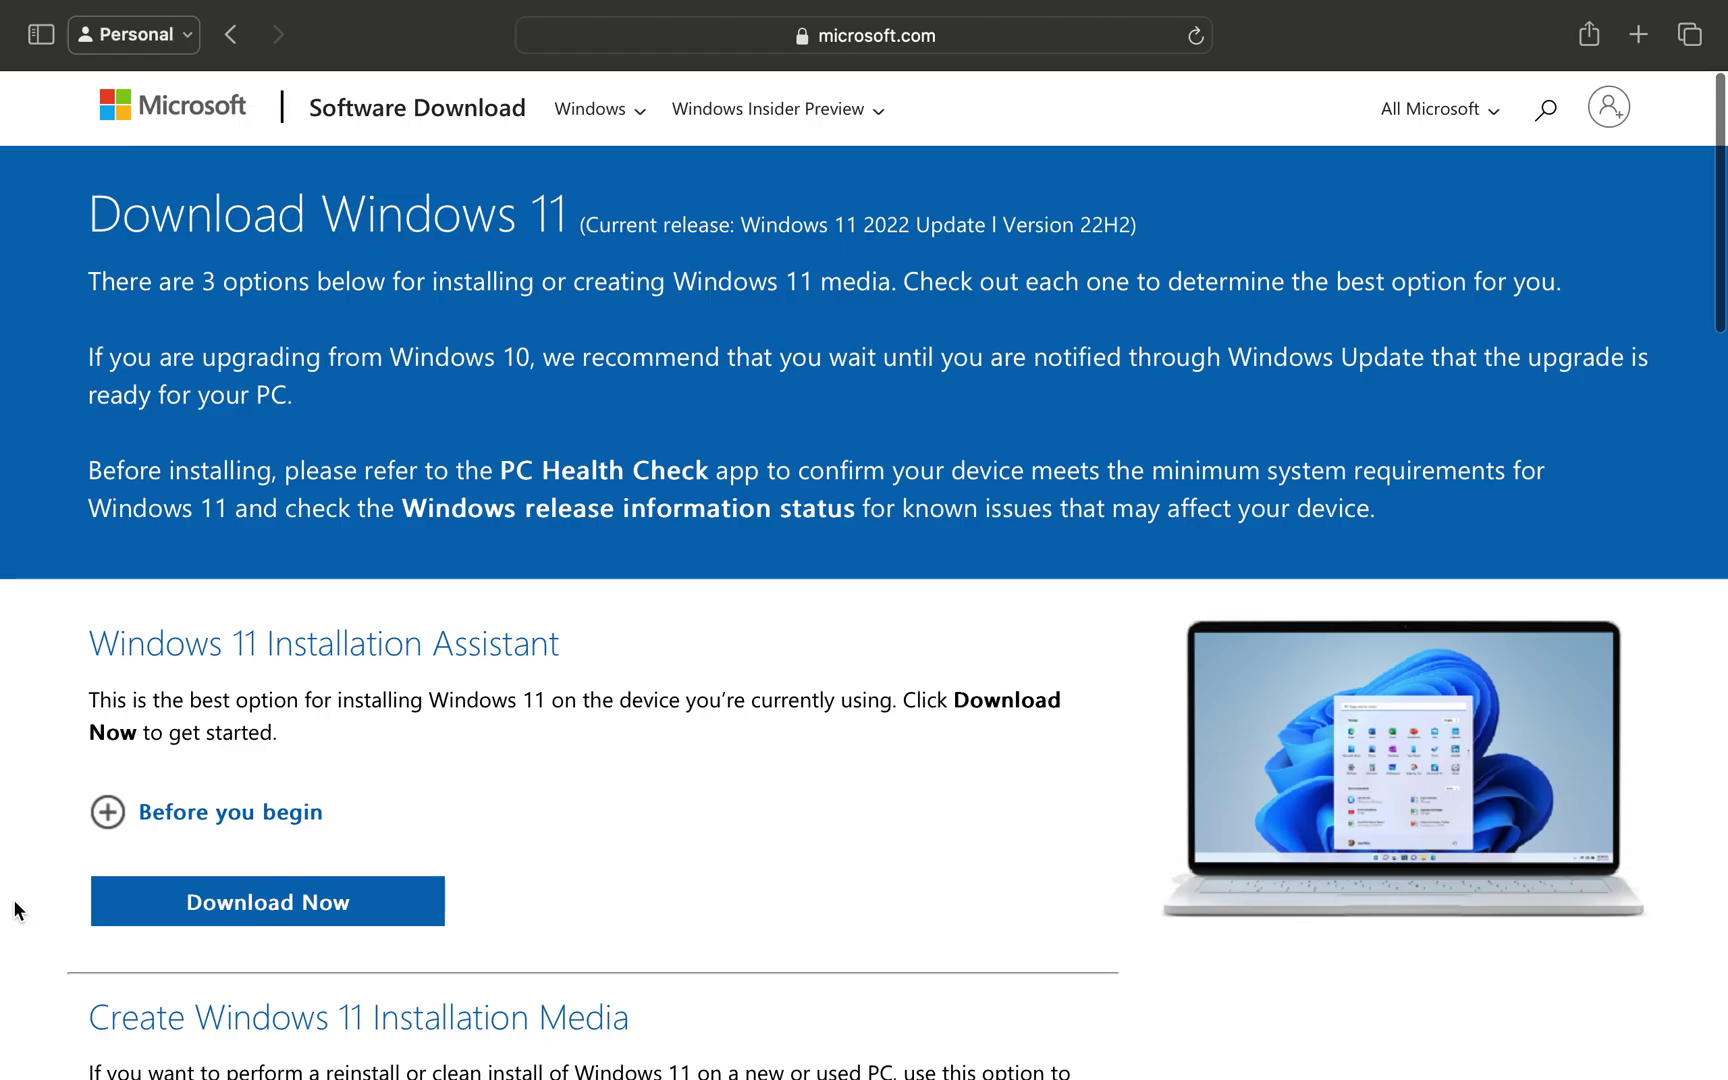
Download the 64-bit English Windows 11 ISO from Microsoft's download page
{"action": "scroll", "coordinate": [14, 900], "scroll_direction": "down", "scroll_amount": 10}
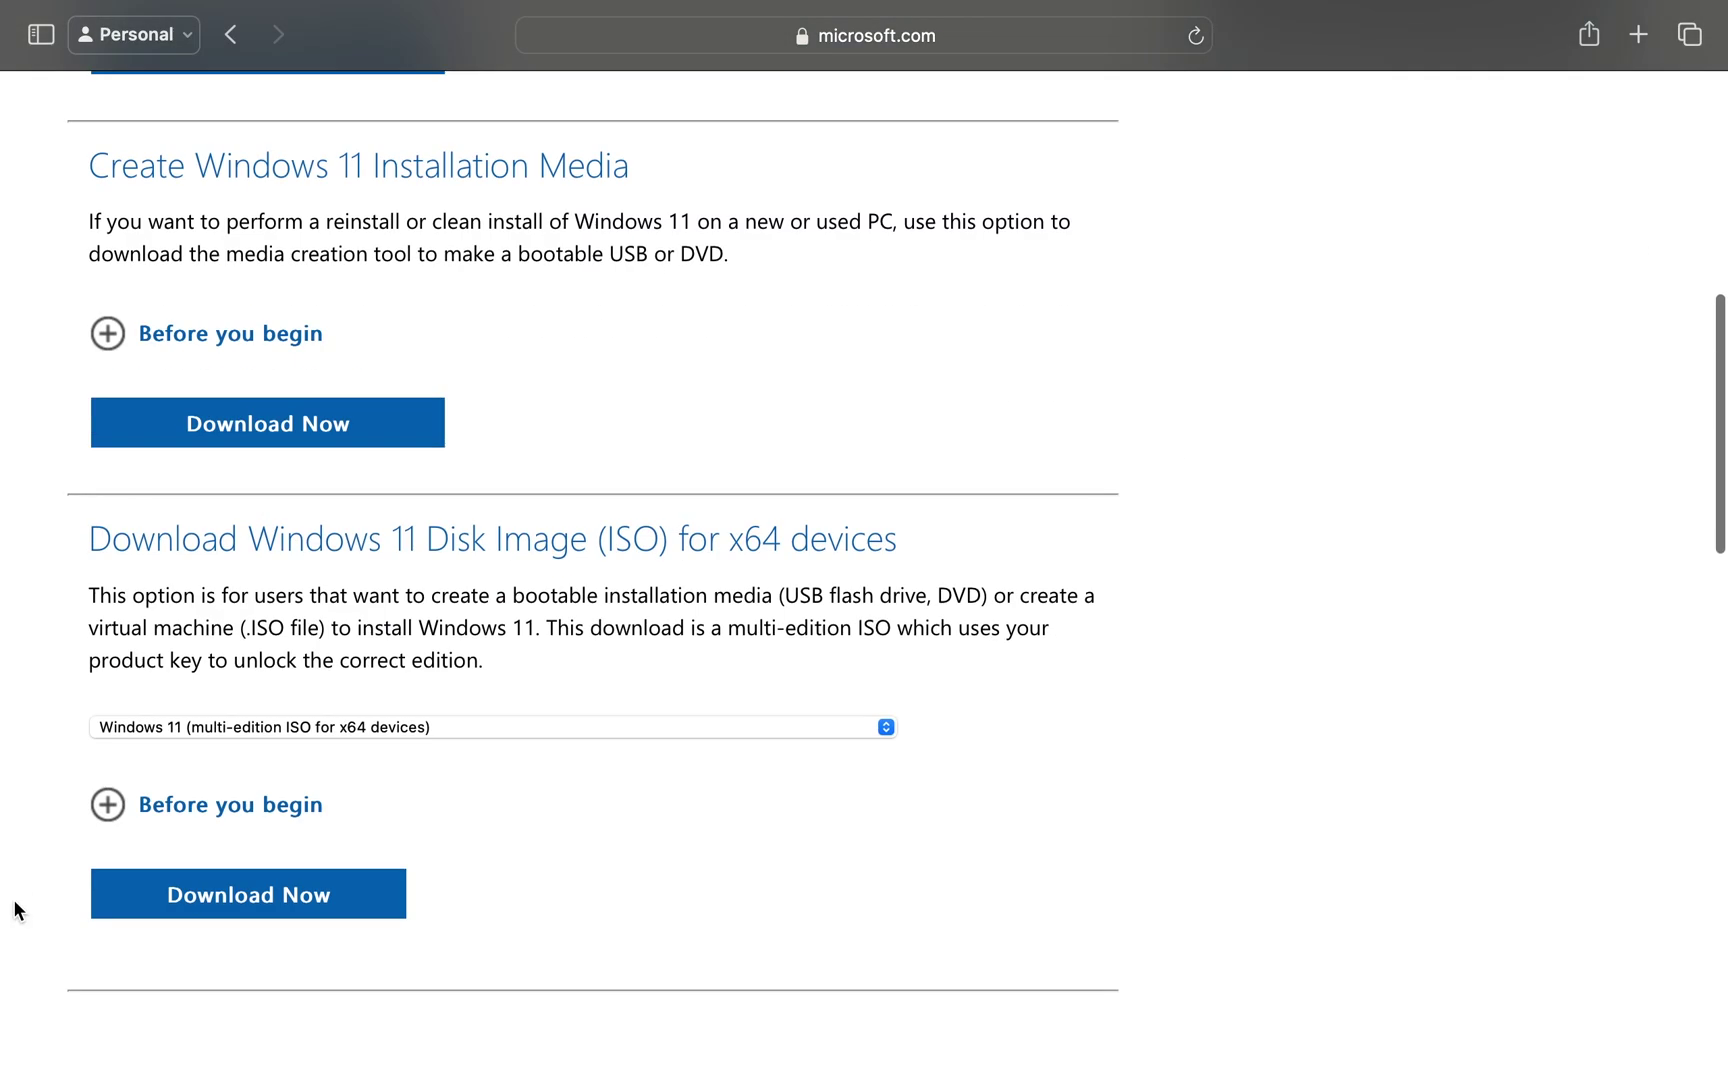
{"action": "scroll", "coordinate": [14, 910], "scroll_direction": "down", "scroll_amount": 5}
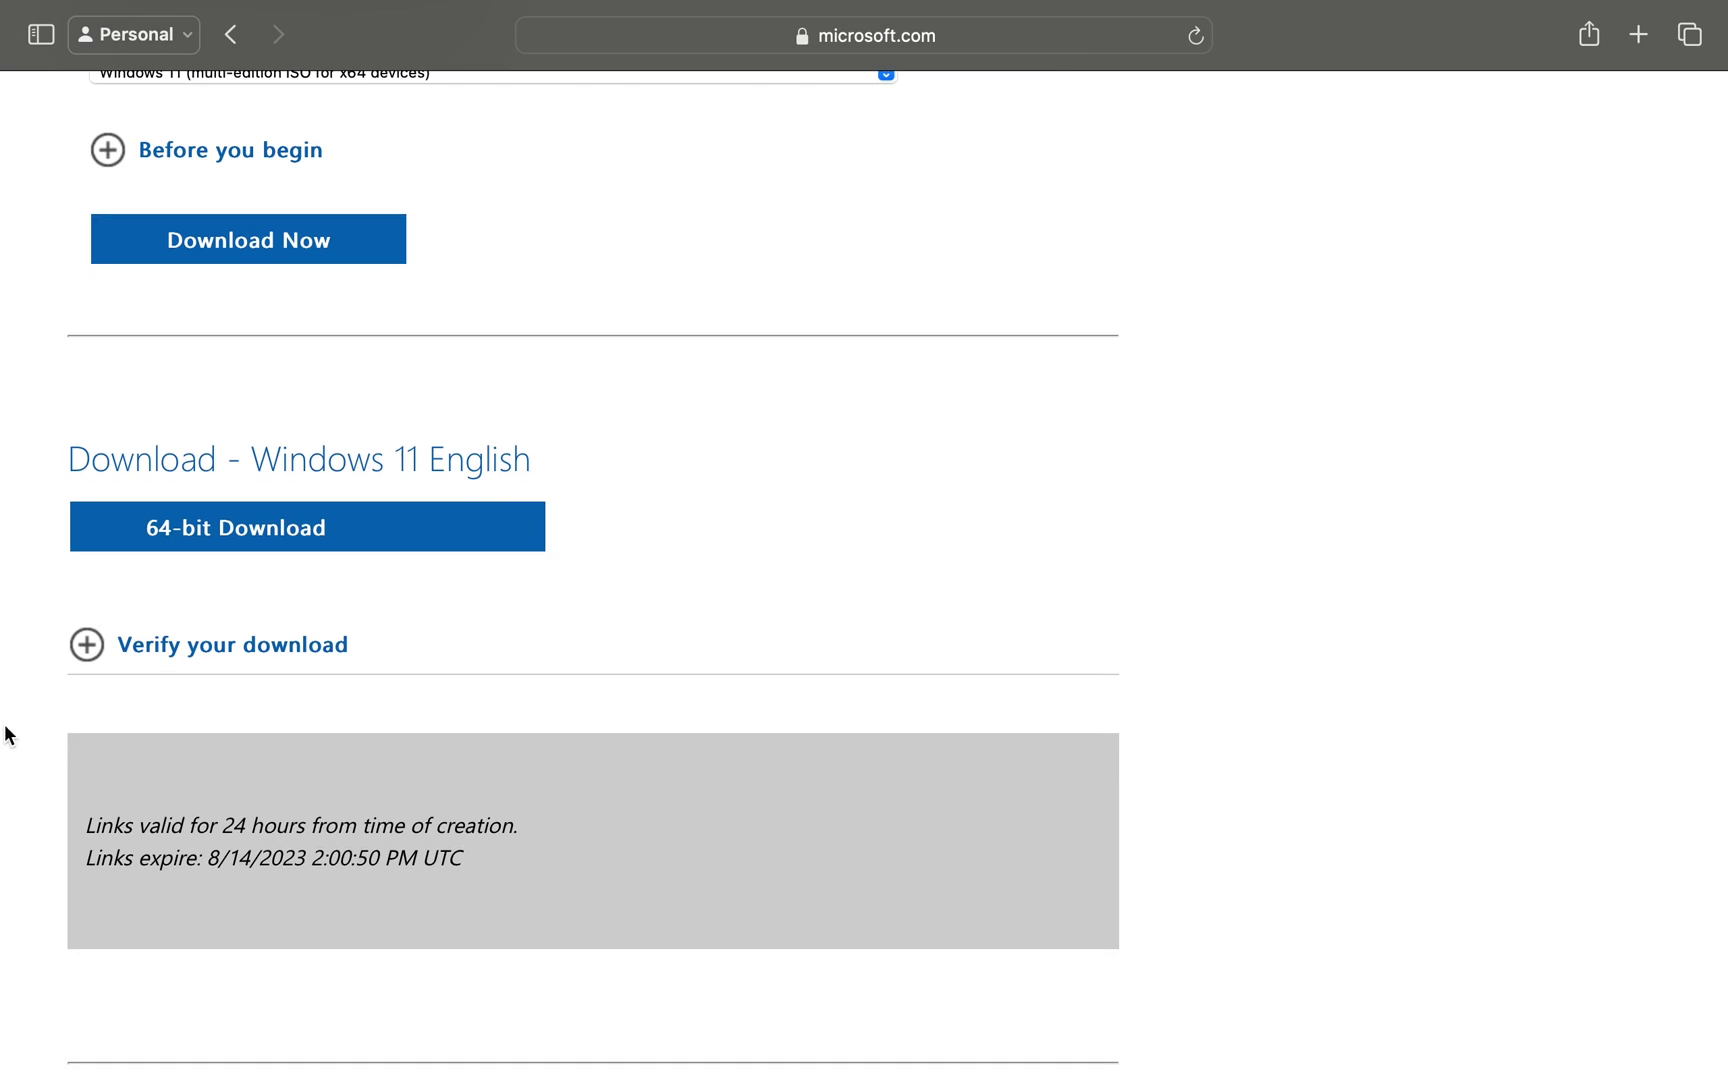
{"action": "left_click", "coordinate": [220, 536]}
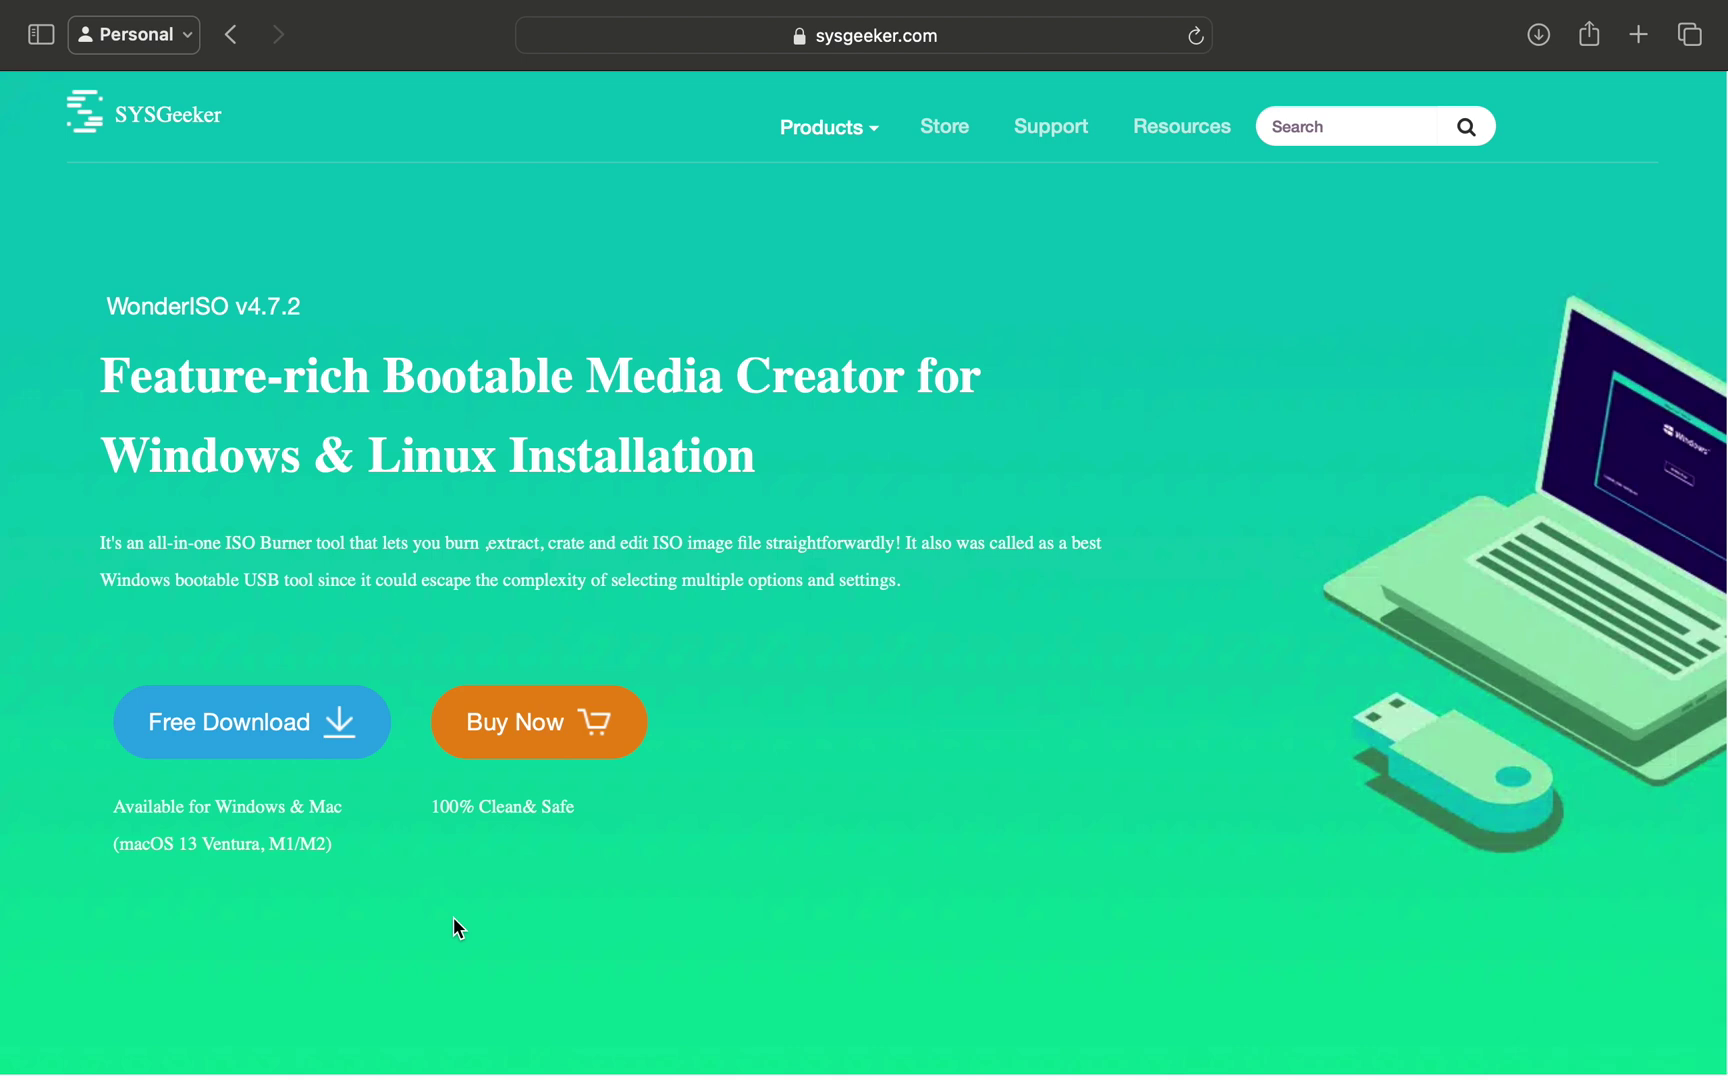
Download the Mac version of WonderISO from sysgeeker.com
{"action": "mouse_move", "coordinate": [351, 879]}
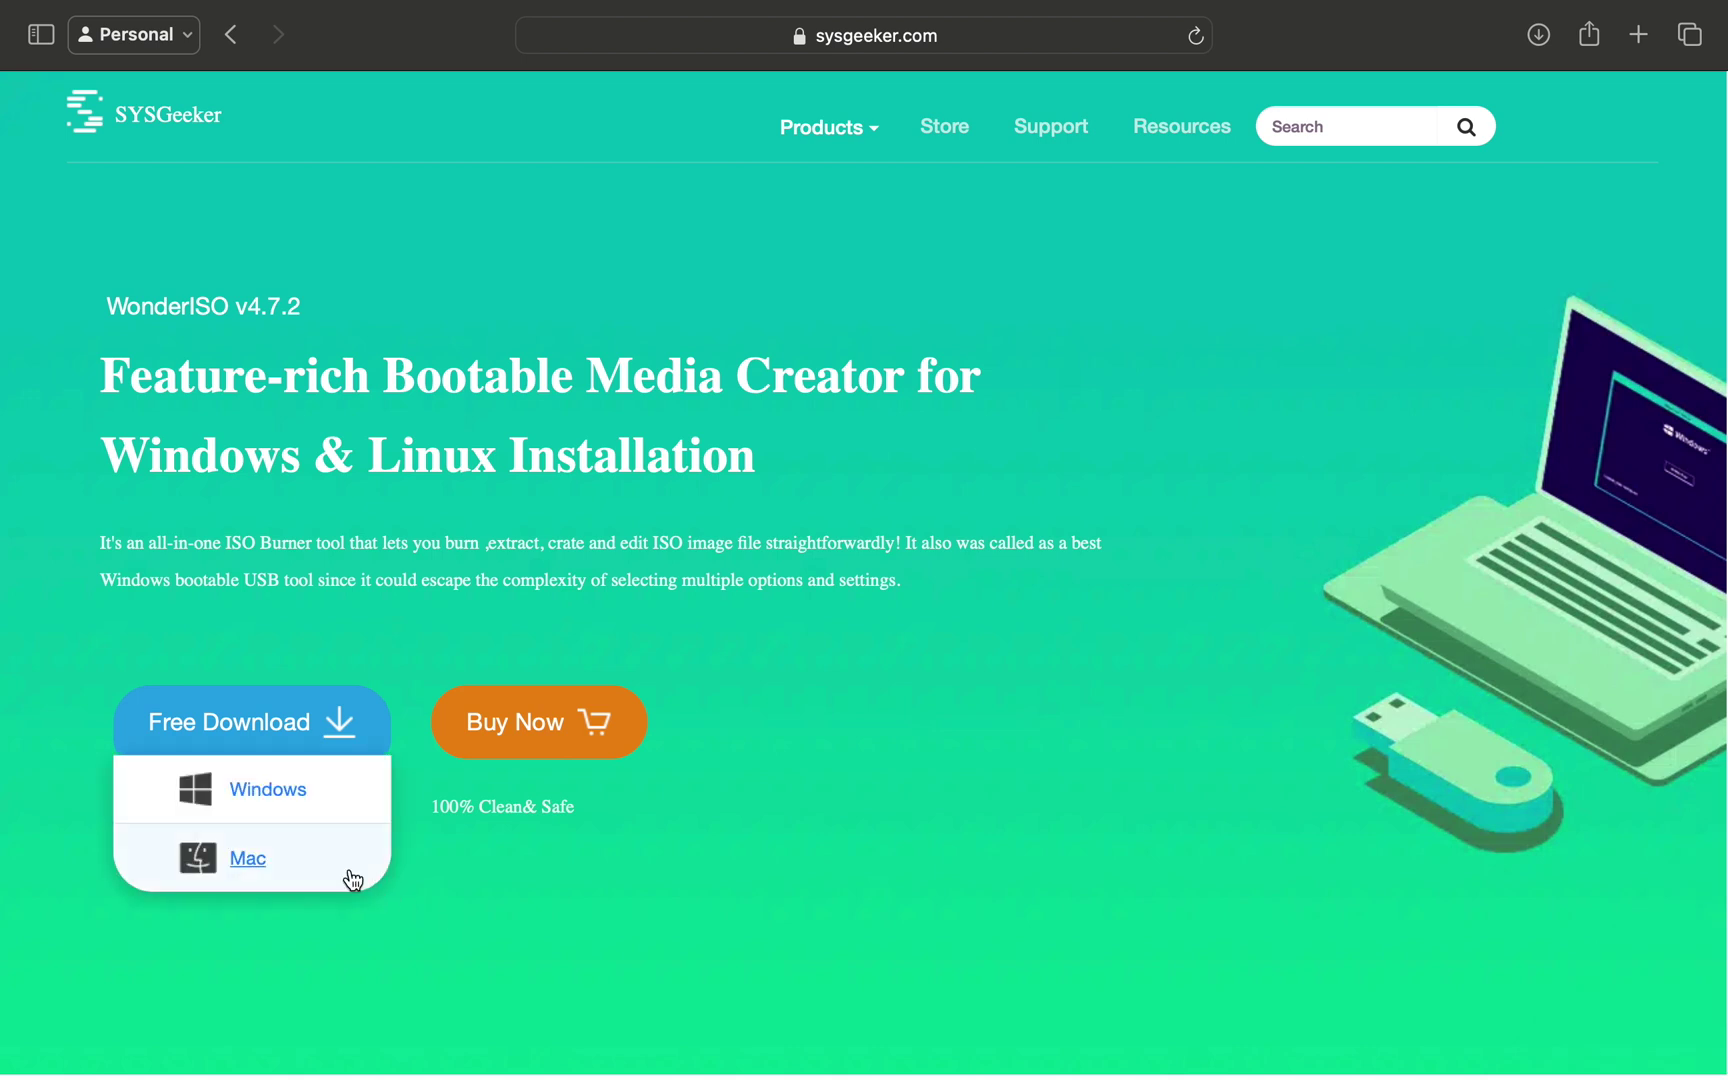
{"action": "left_click", "coordinate": [251, 860]}
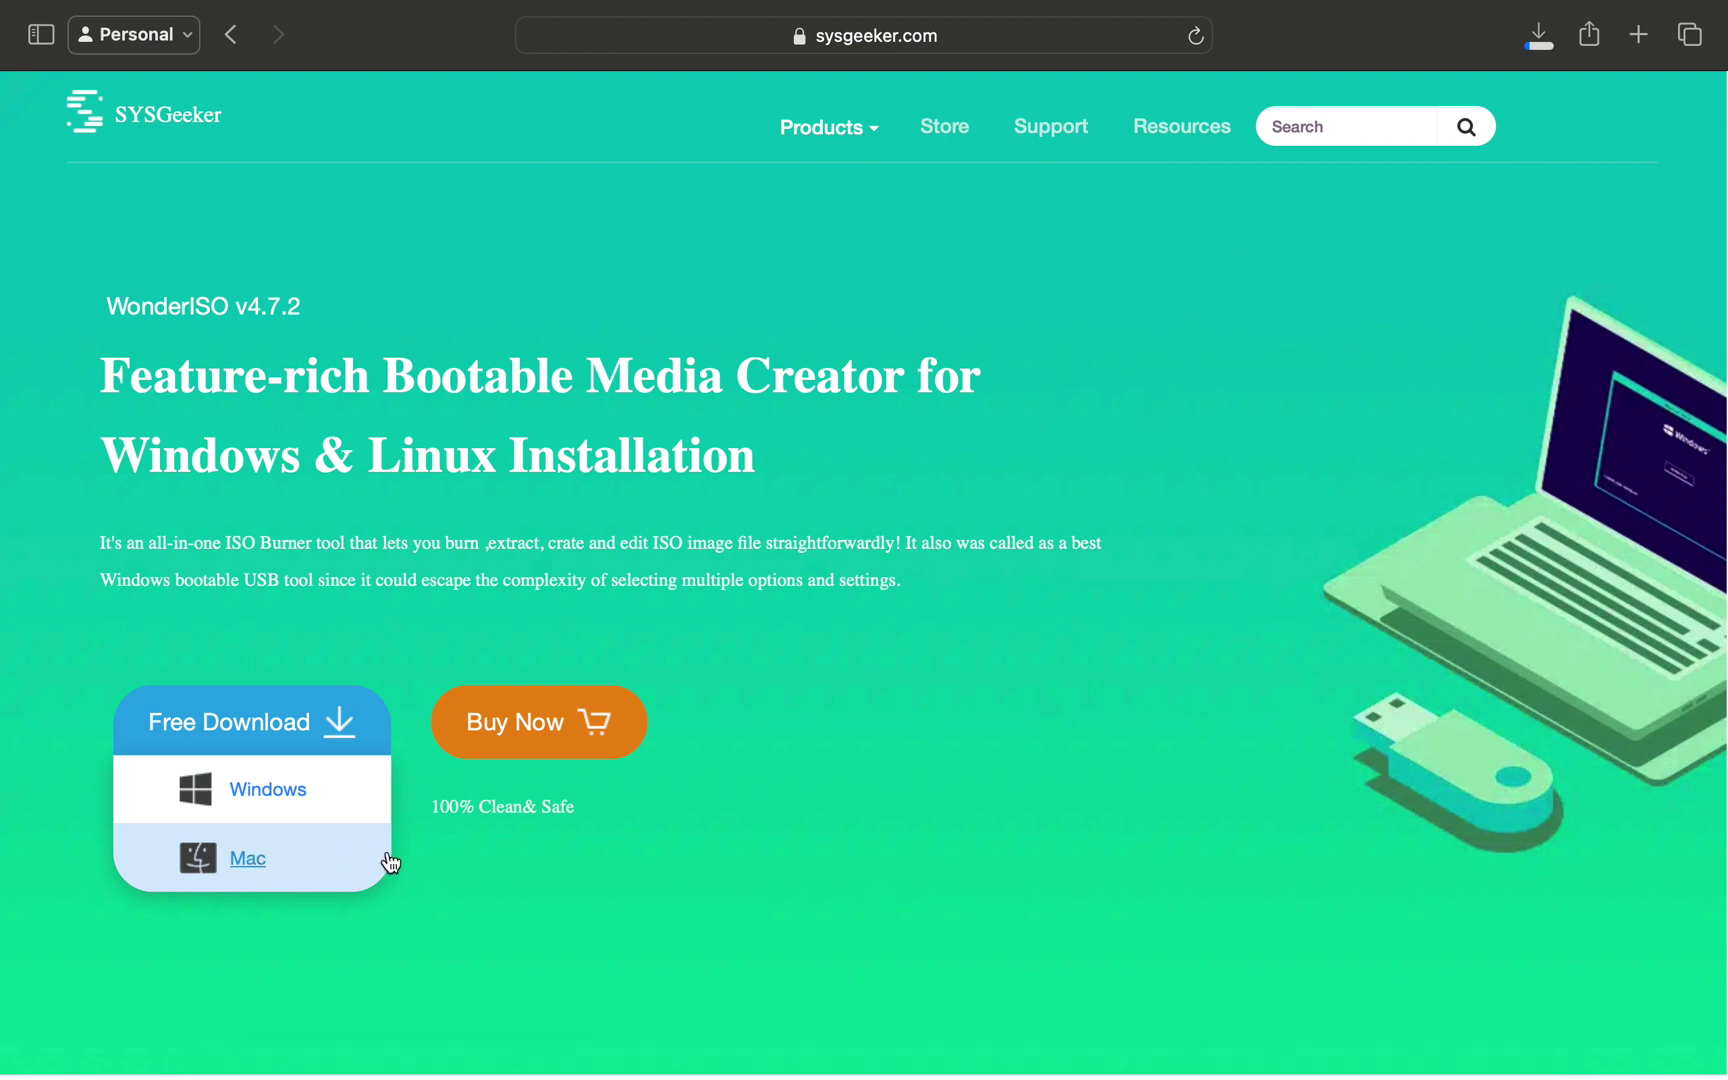
{"action": "scroll", "coordinate": [418, 880], "scroll_direction": "down", "scroll_amount": 1}
{"action": "scroll", "coordinate": [417, 880], "scroll_direction": "down", "scroll_amount": 10}
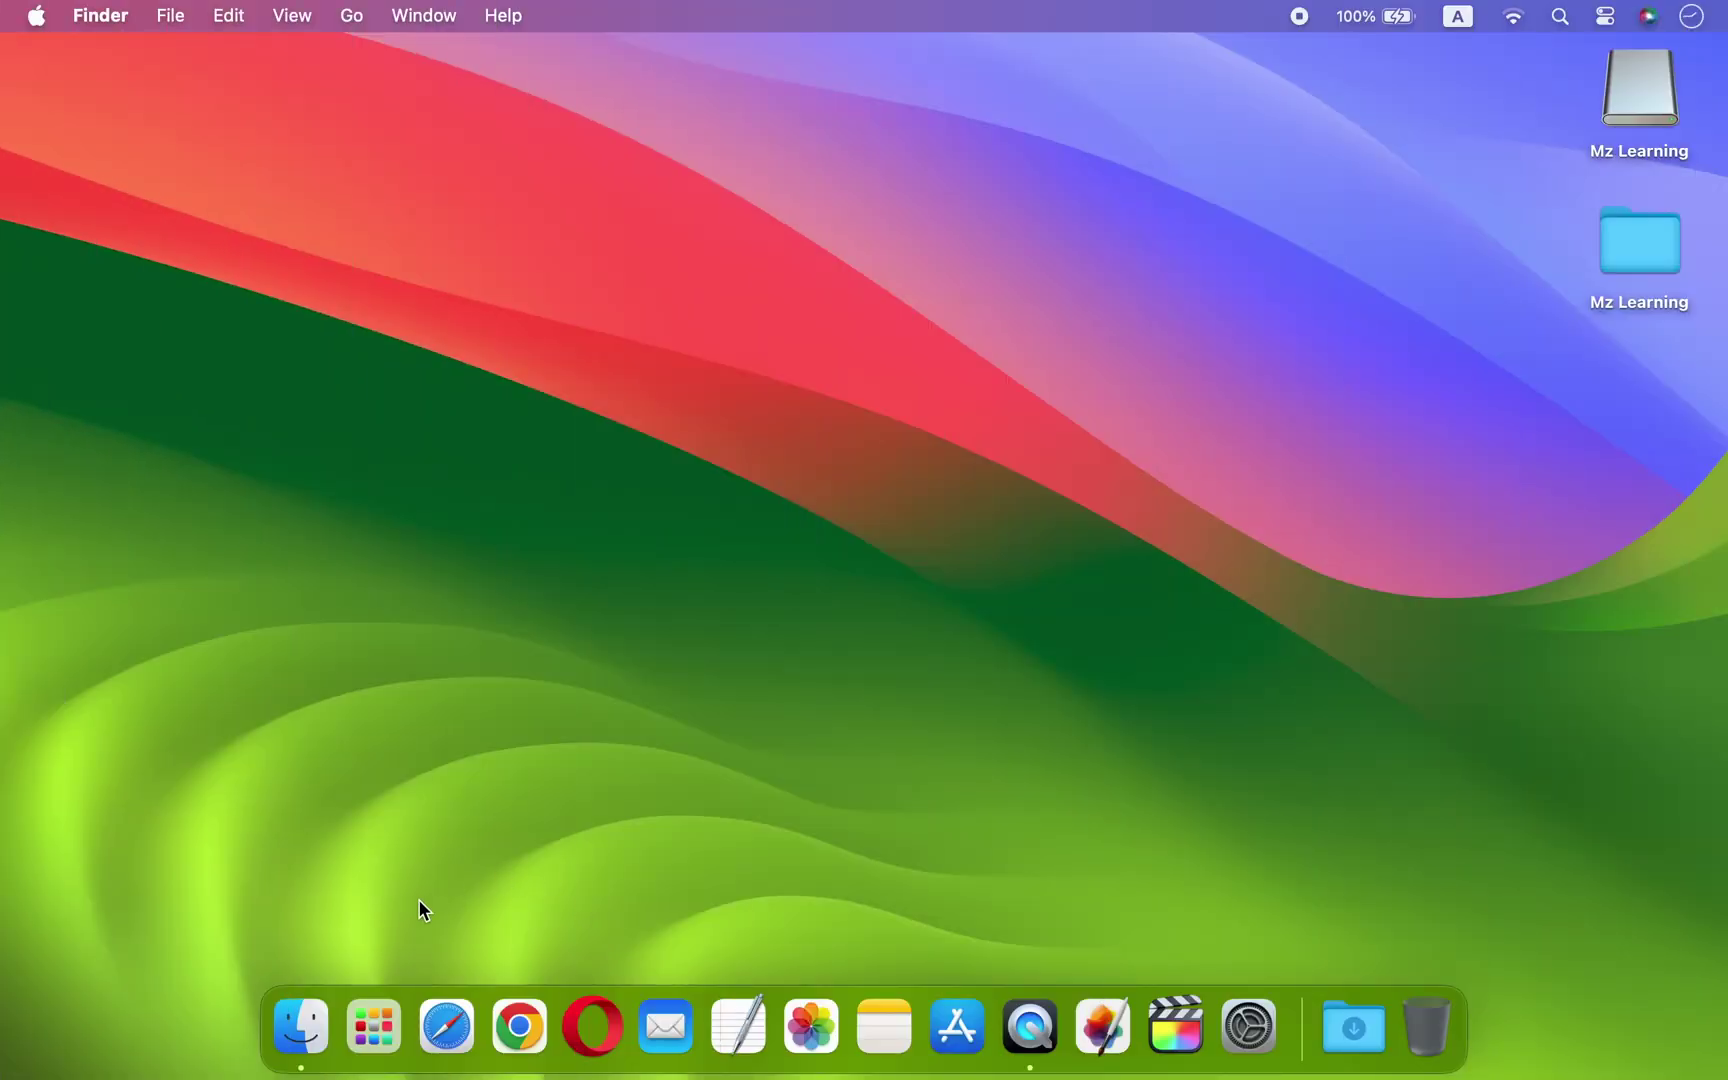
Launch WonderISO from Launchpad
{"action": "left_click", "coordinate": [373, 1025]}
{"action": "left_click", "coordinate": [224, 189]}
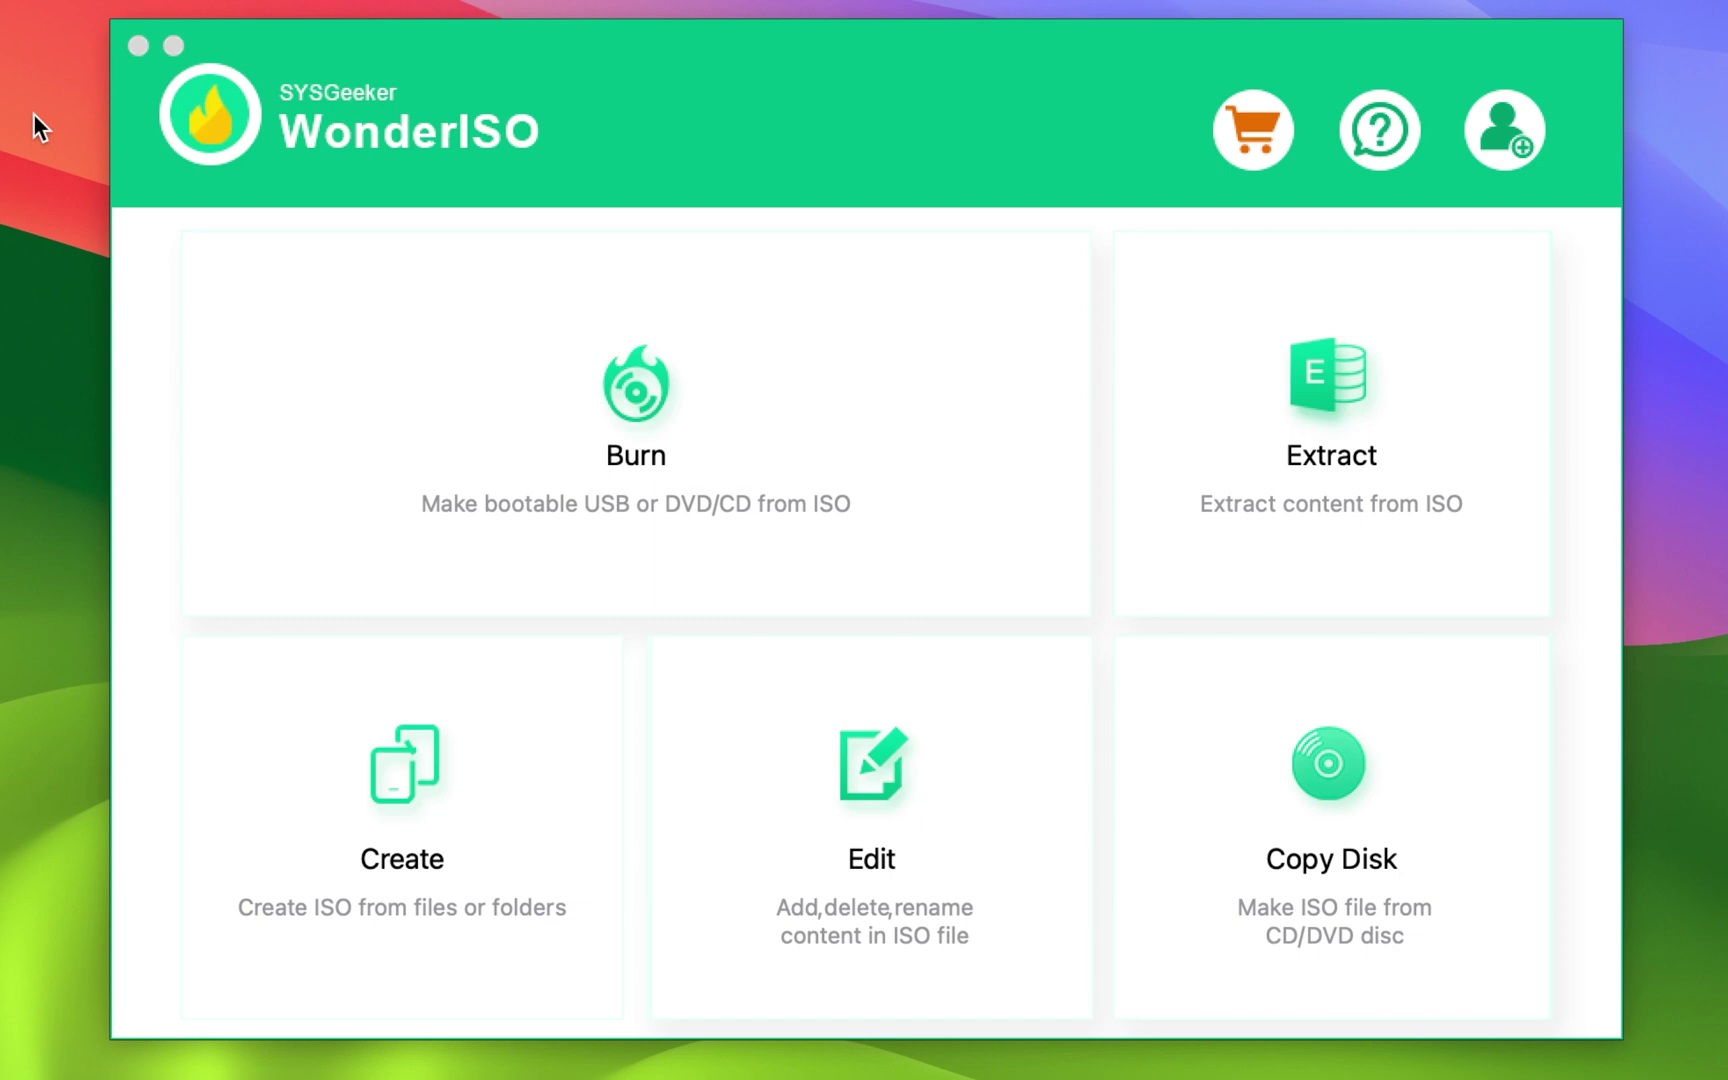
In the Burn tool, load Win11_22H2_English_x64v1.iso from Downloads as the ISO image
{"action": "left_click", "coordinate": [628, 416]}
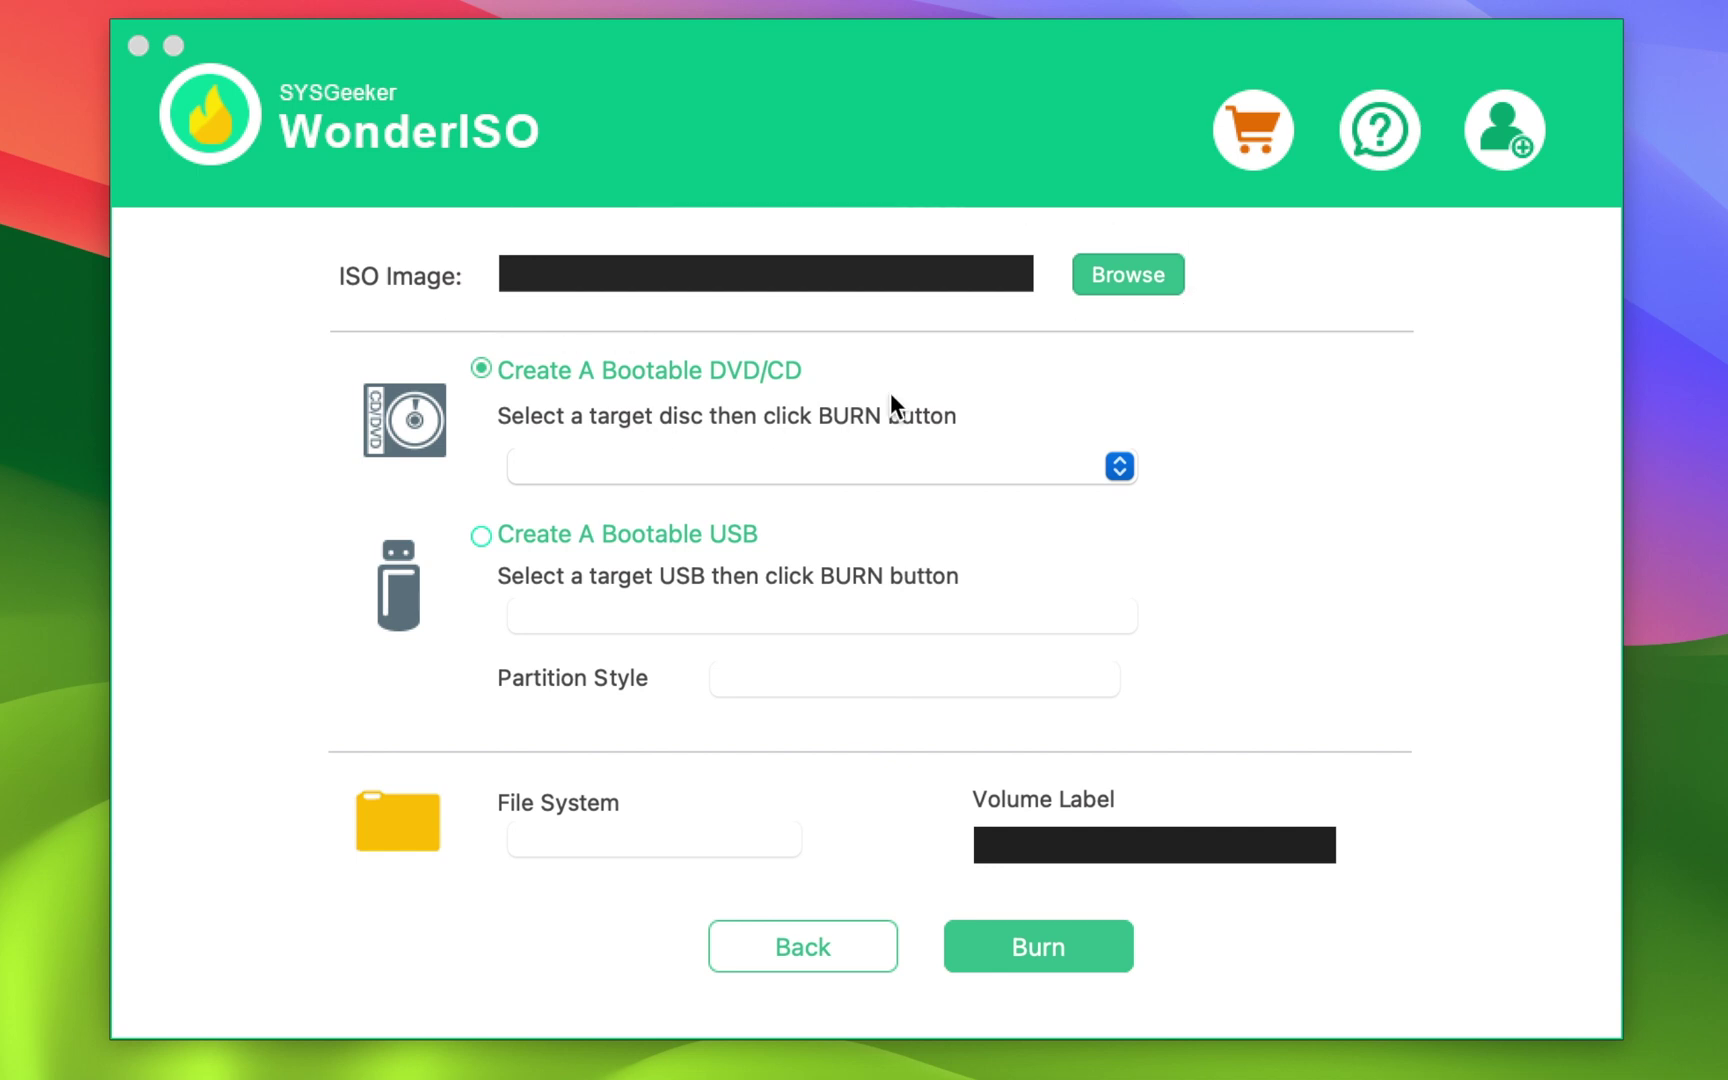
{"action": "left_click", "coordinate": [1118, 272]}
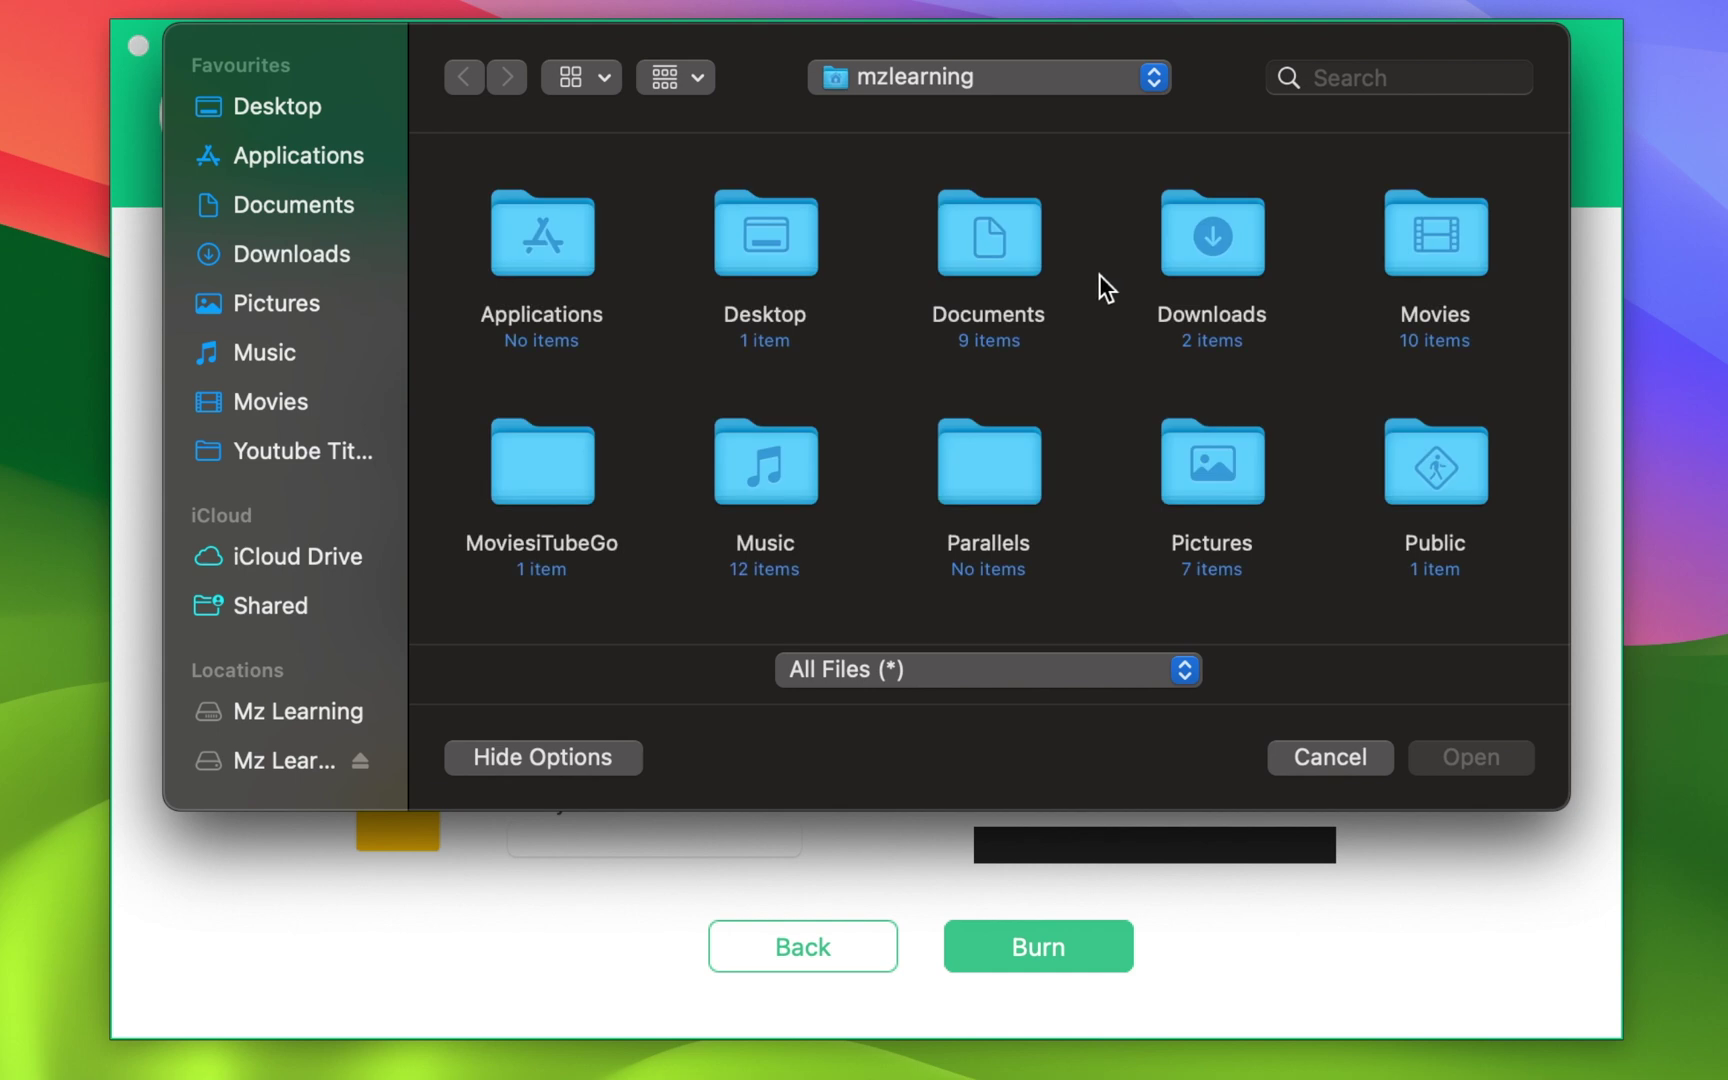
{"action": "double_click", "coordinate": [1224, 255]}
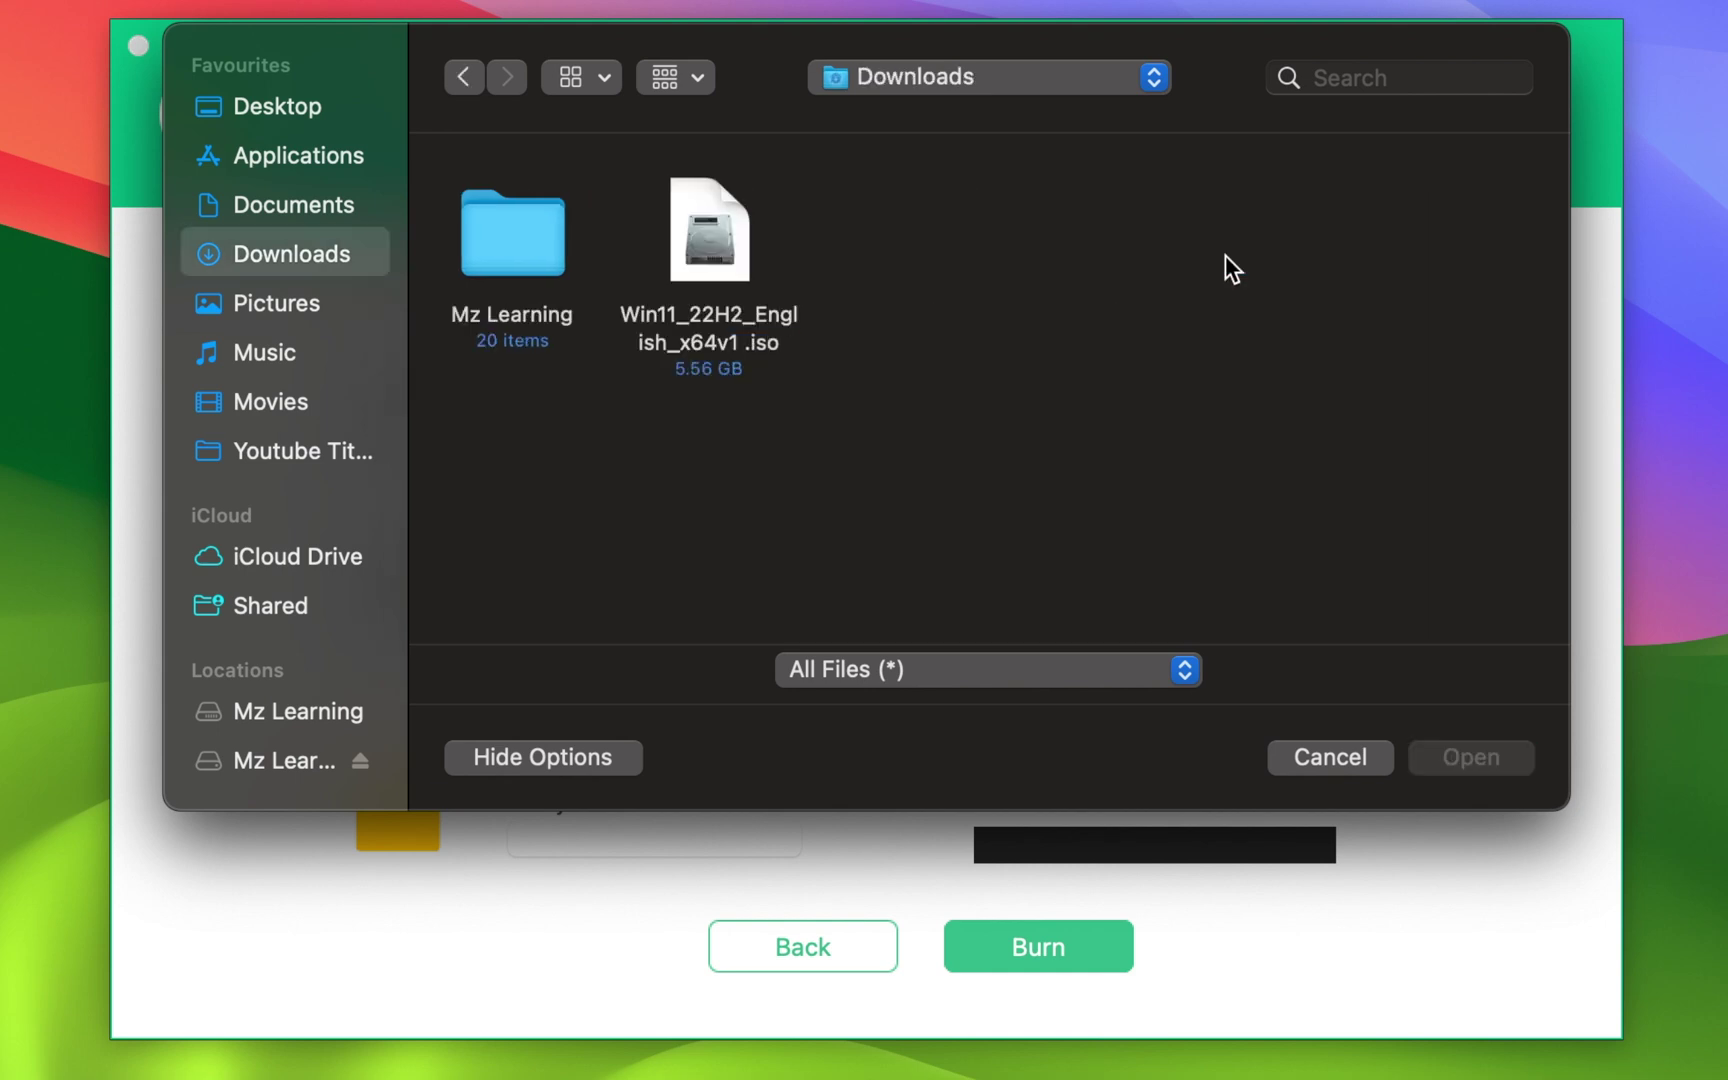
{"action": "left_click", "coordinate": [728, 248]}
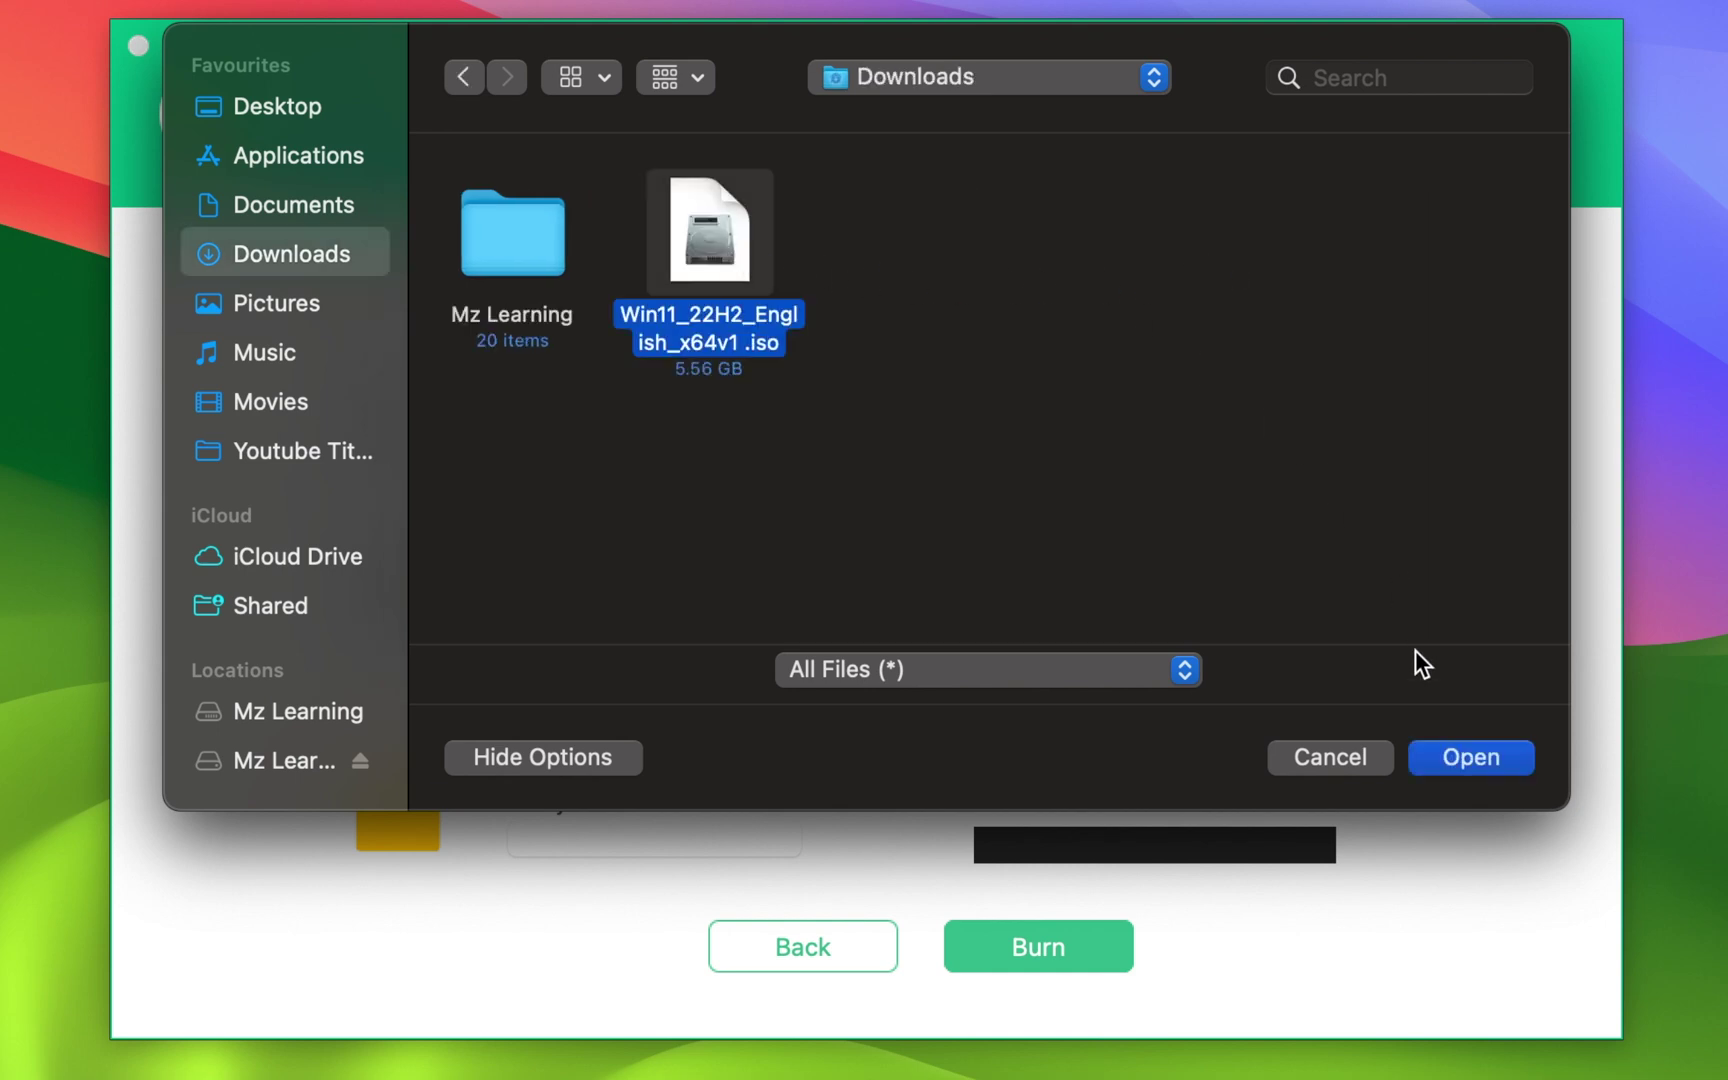
{"action": "left_click", "coordinate": [1440, 765]}
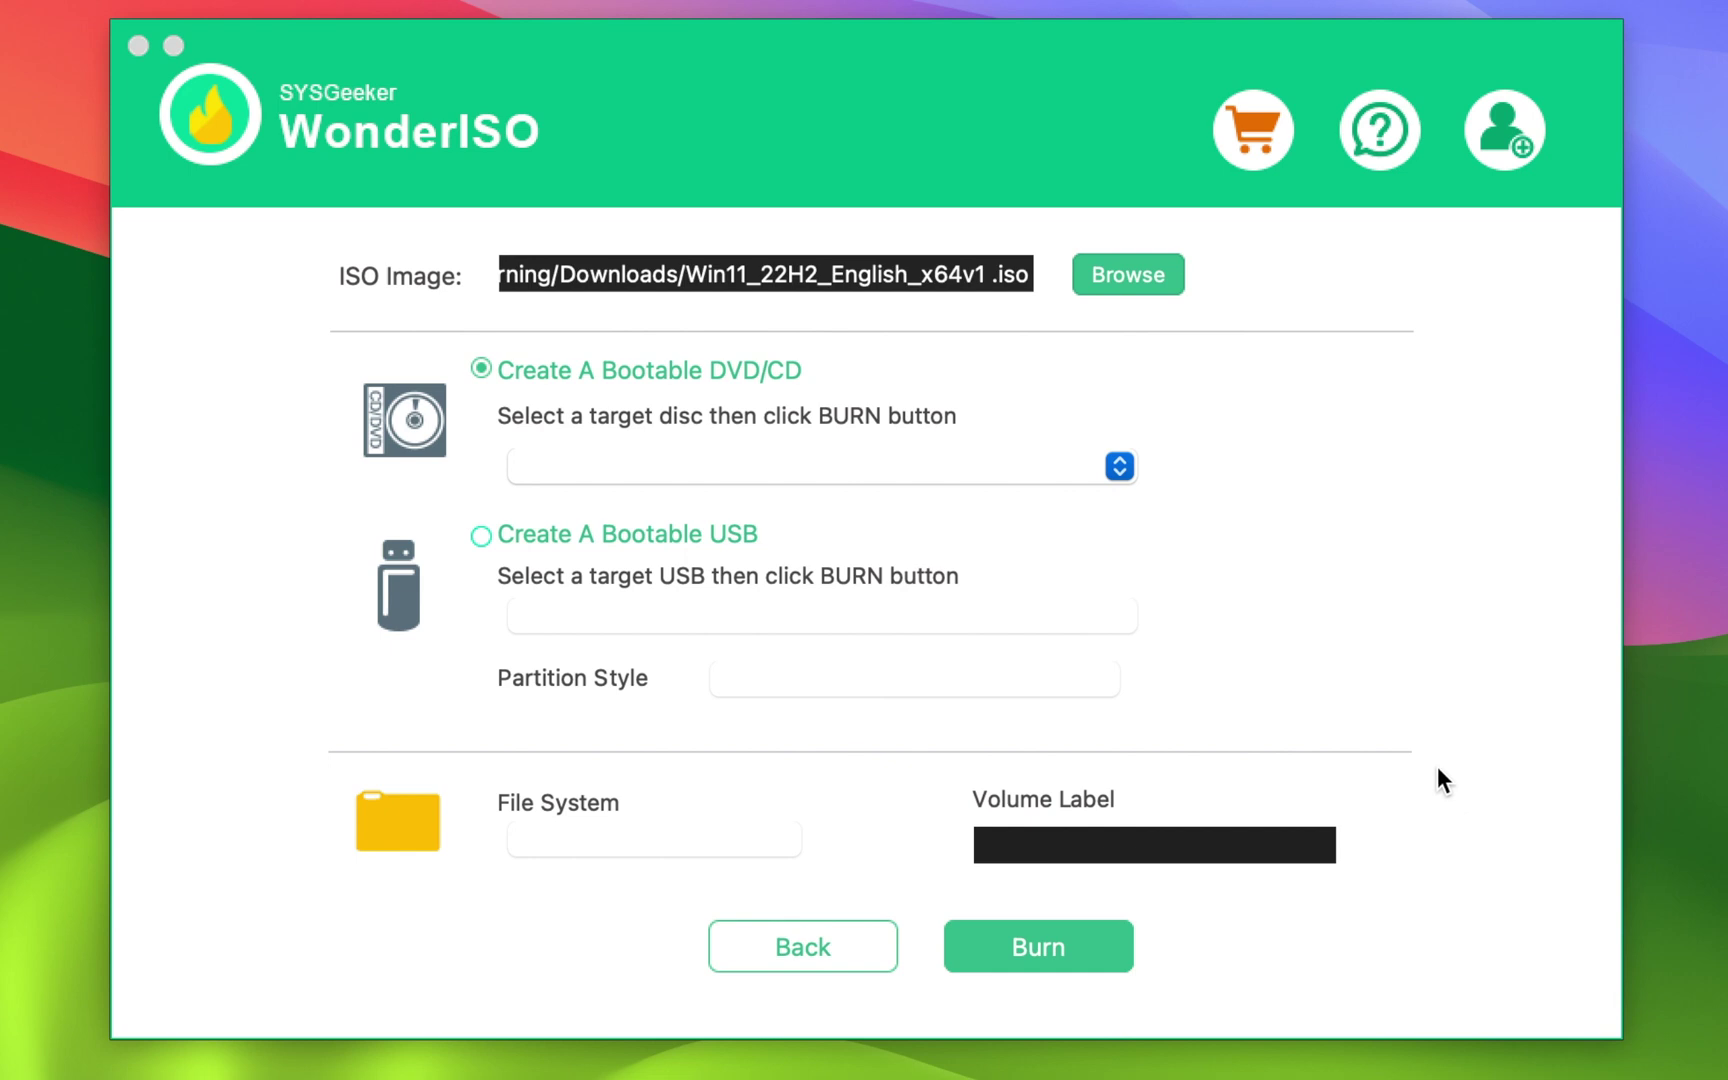
Choose Create A Bootable USB, pick a partition style, set volume label WINDOWS 11, and start burning
{"action": "left_click", "coordinate": [482, 536]}
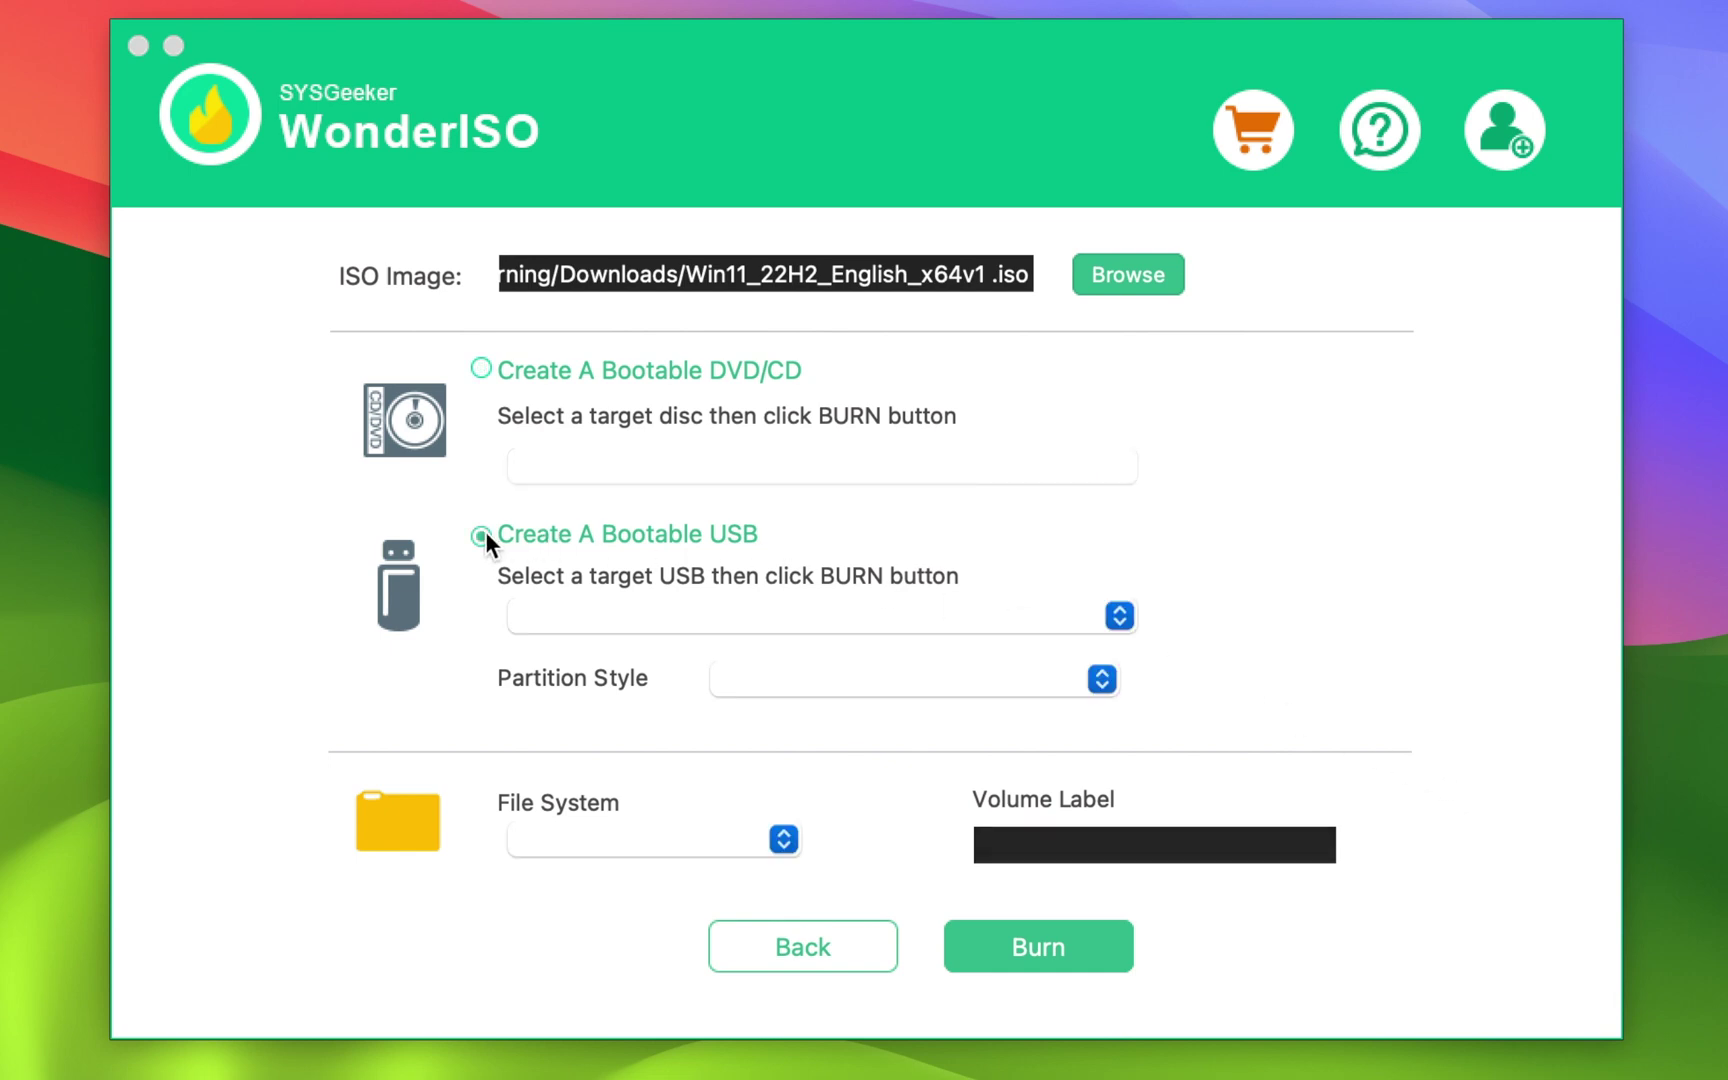
{"action": "left_click", "coordinate": [1098, 680]}
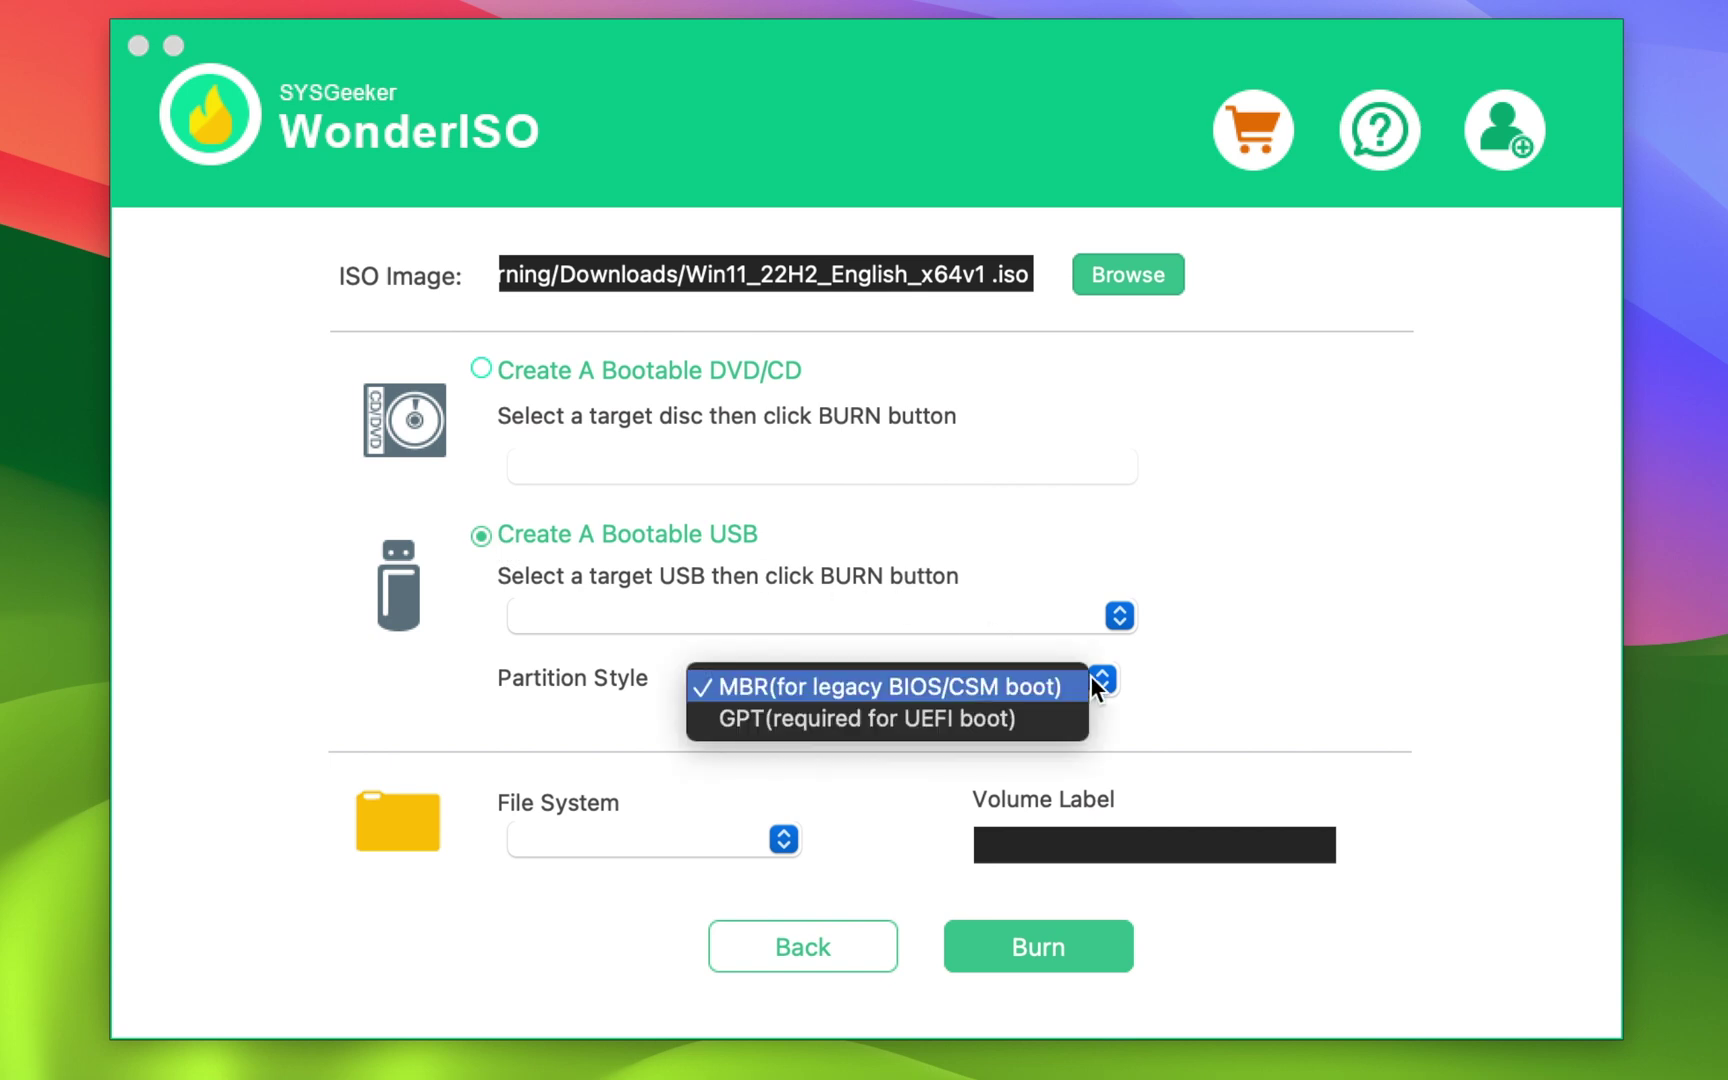
{"action": "left_click", "coordinate": [933, 714]}
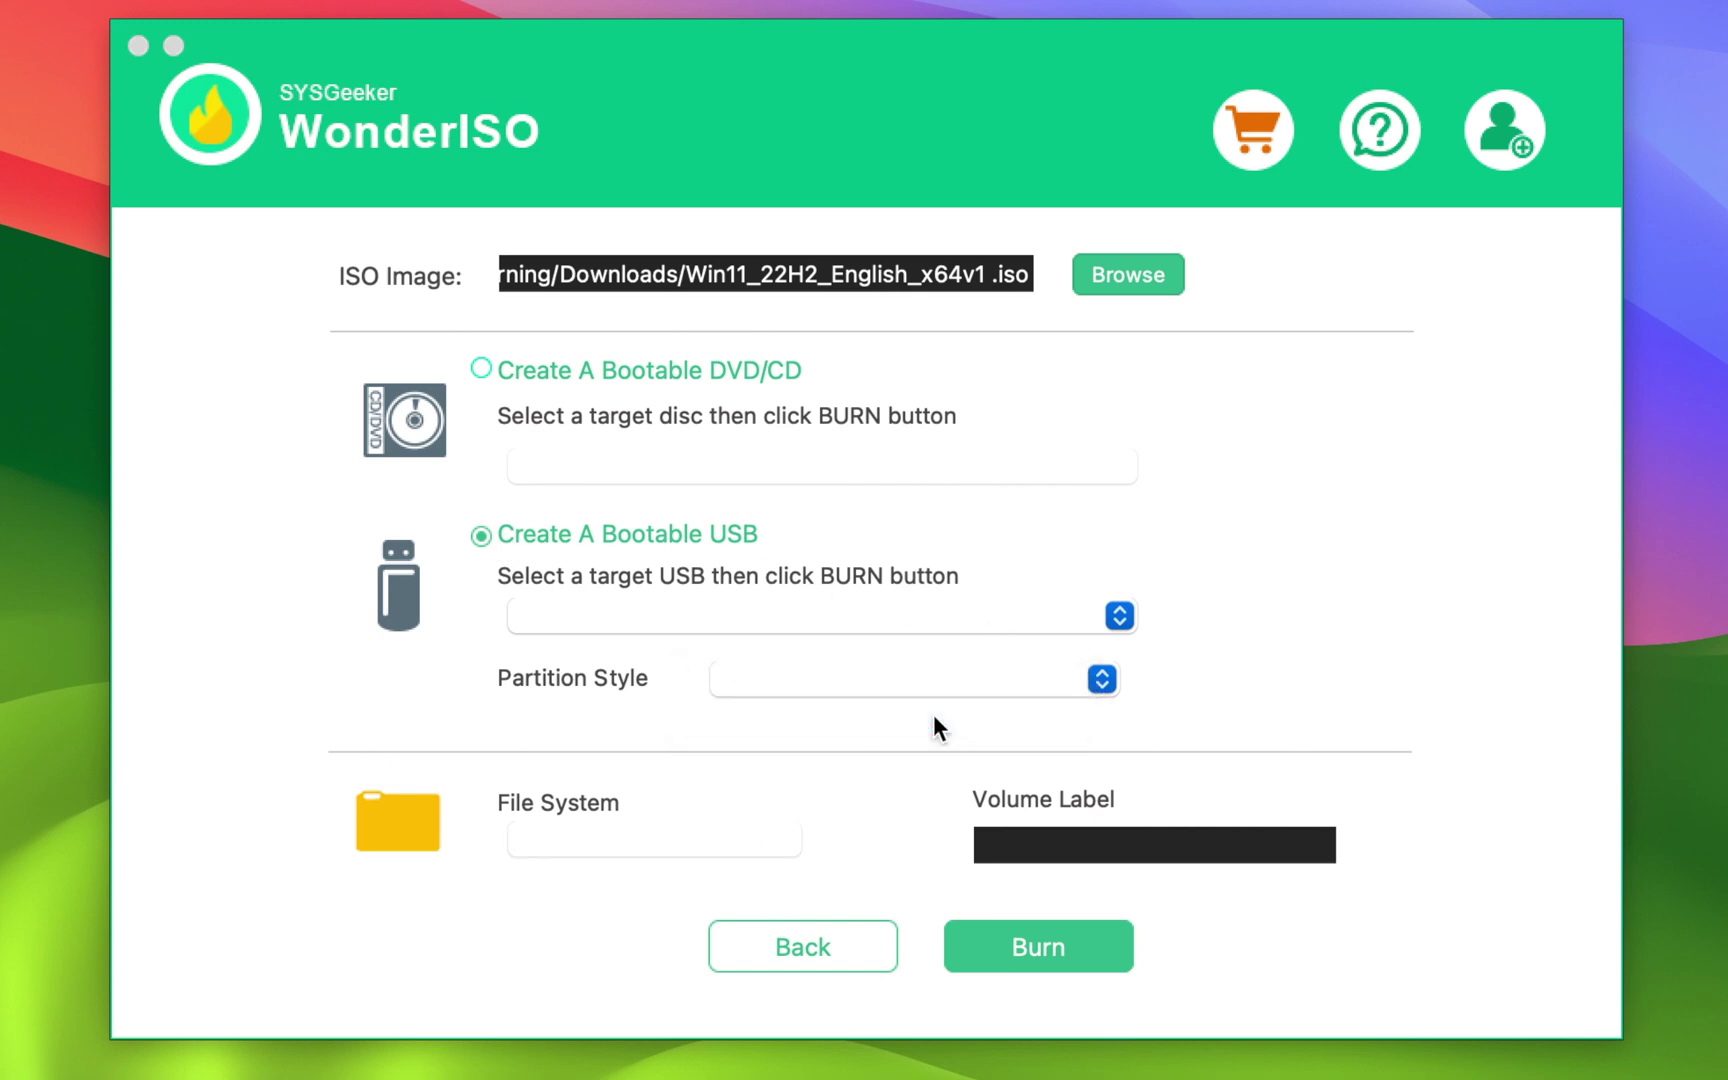
{"action": "left_click", "coordinate": [1020, 845]}
{"action": "type", "text": "WINDOWS 11"}
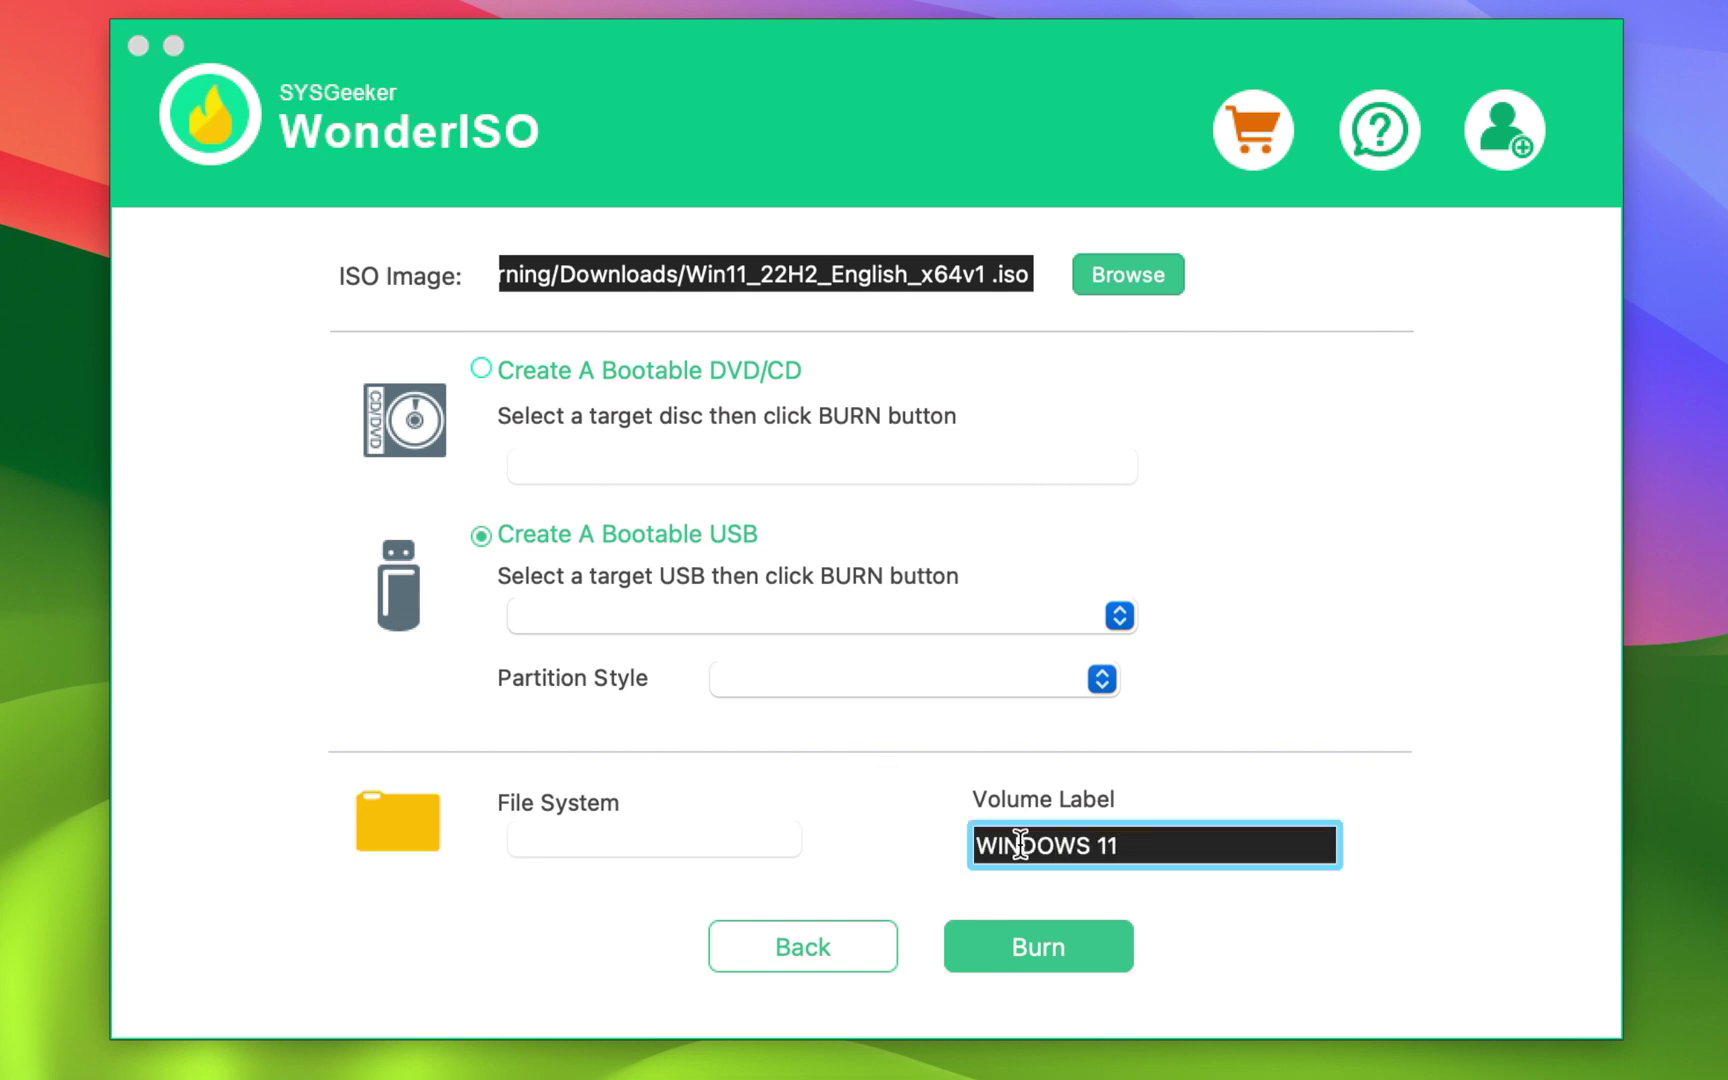
{"action": "left_click", "coordinate": [1098, 956]}
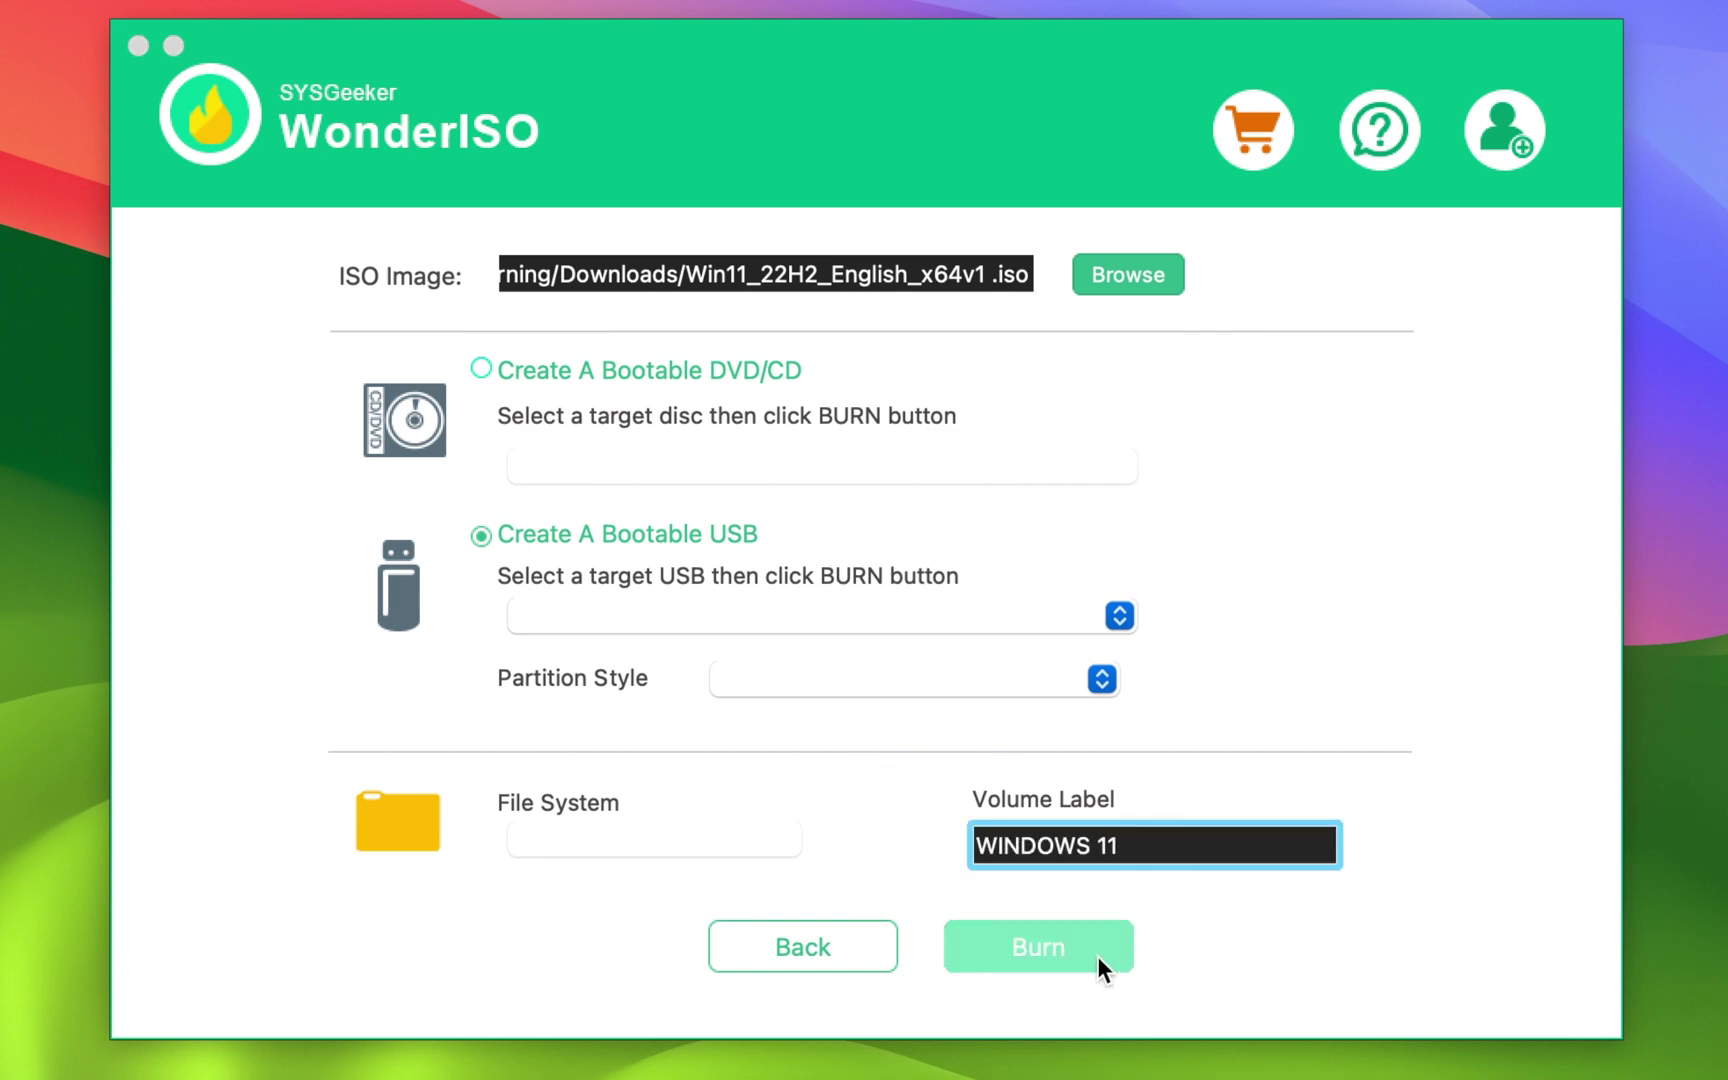
Confirm formatting the USB drive and authorize the burn with the account password
{"action": "left_click", "coordinate": [1056, 953]}
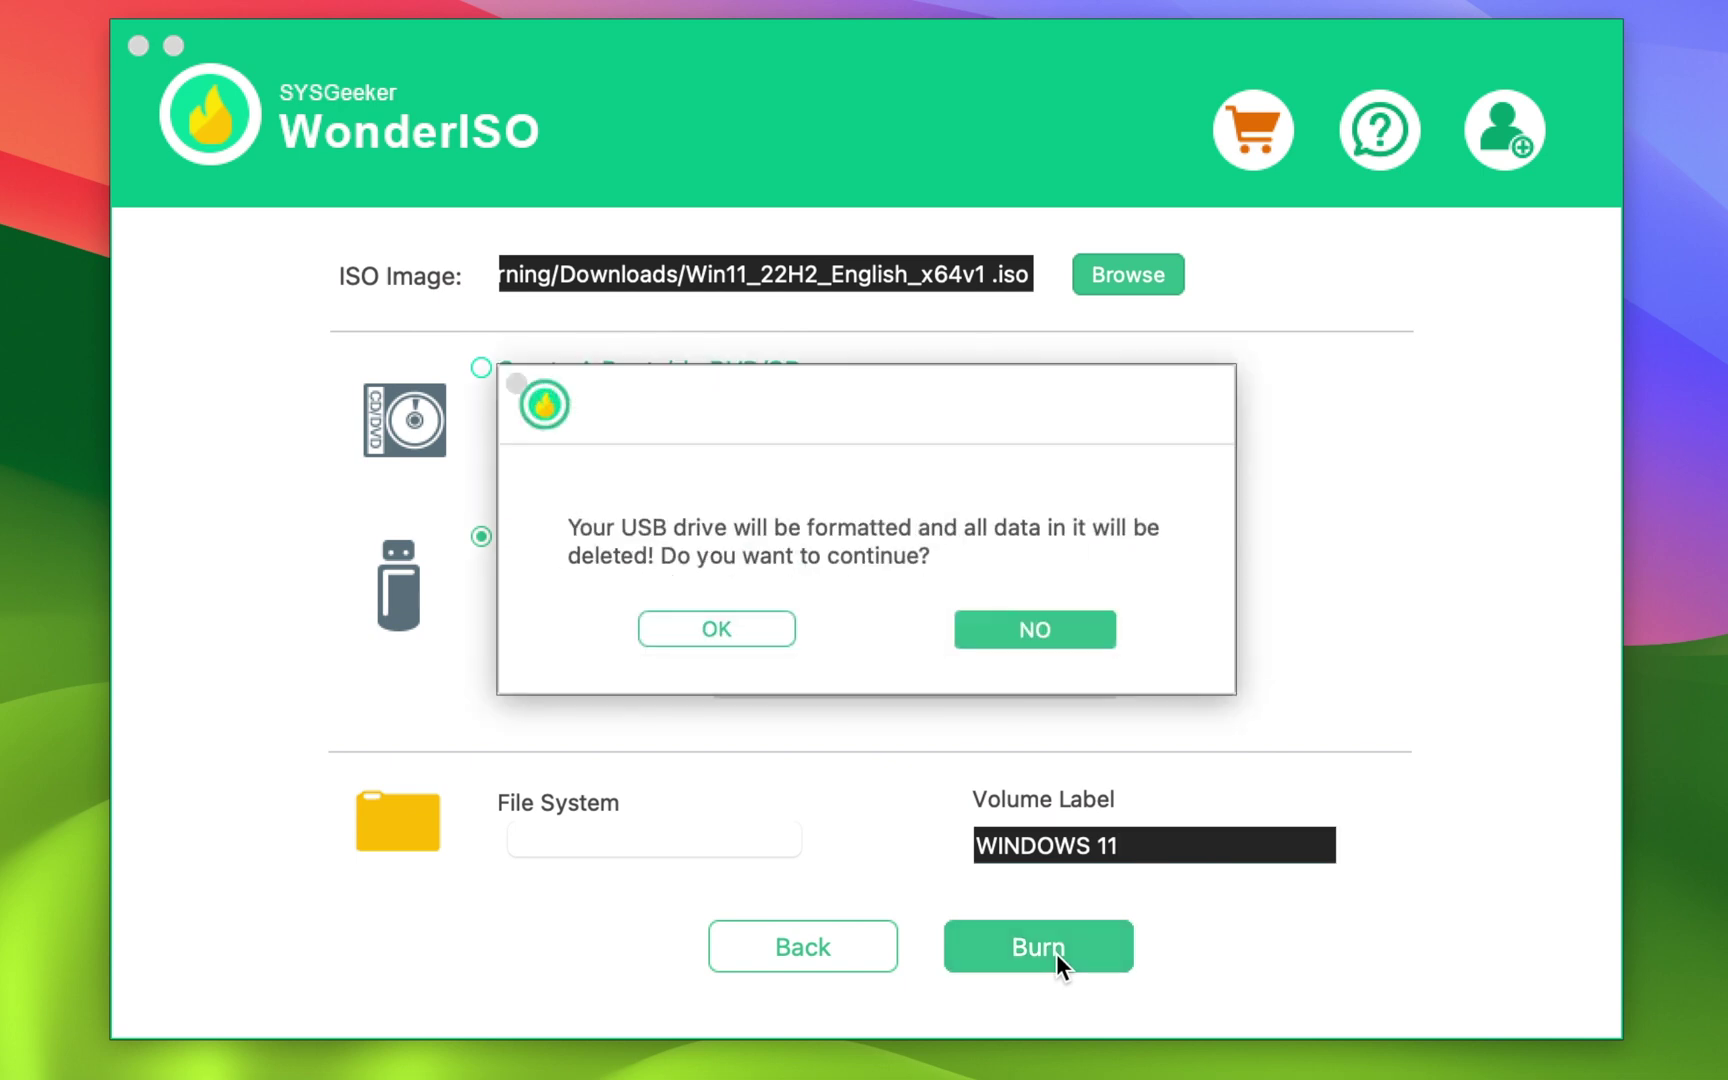
{"action": "left_click", "coordinate": [757, 639]}
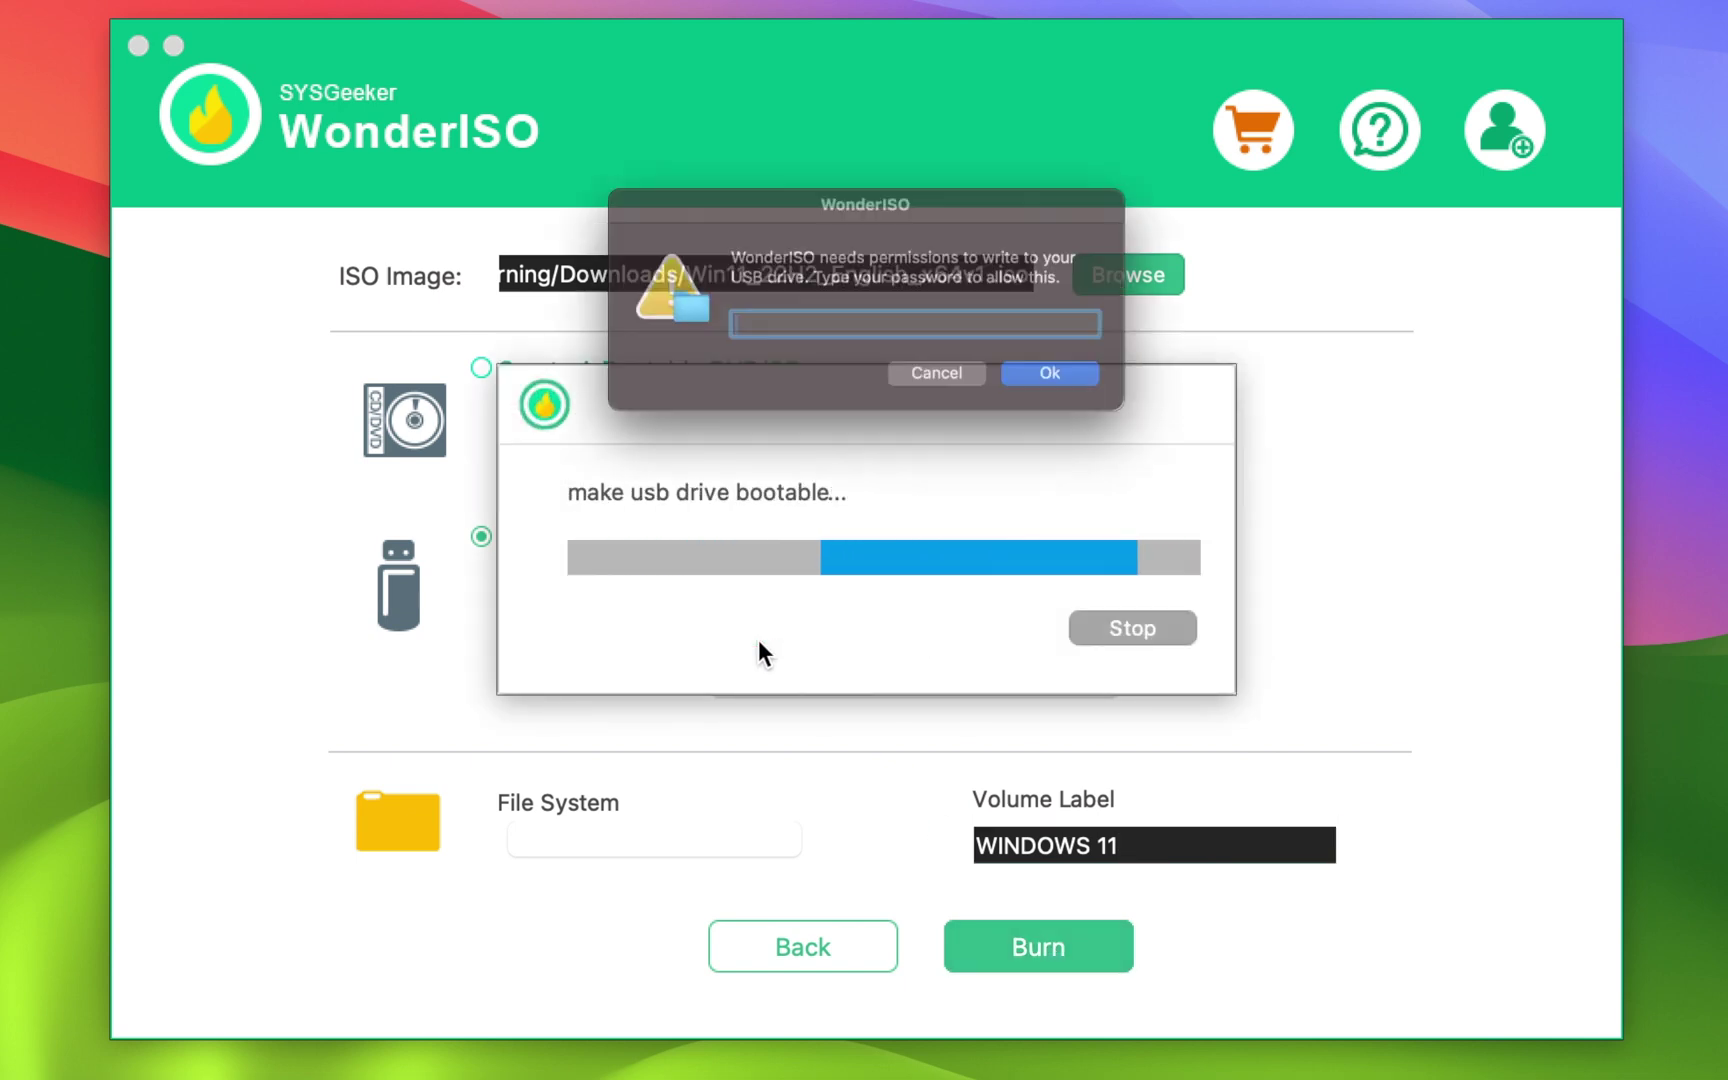
{"action": "type", "text": "••••••"}
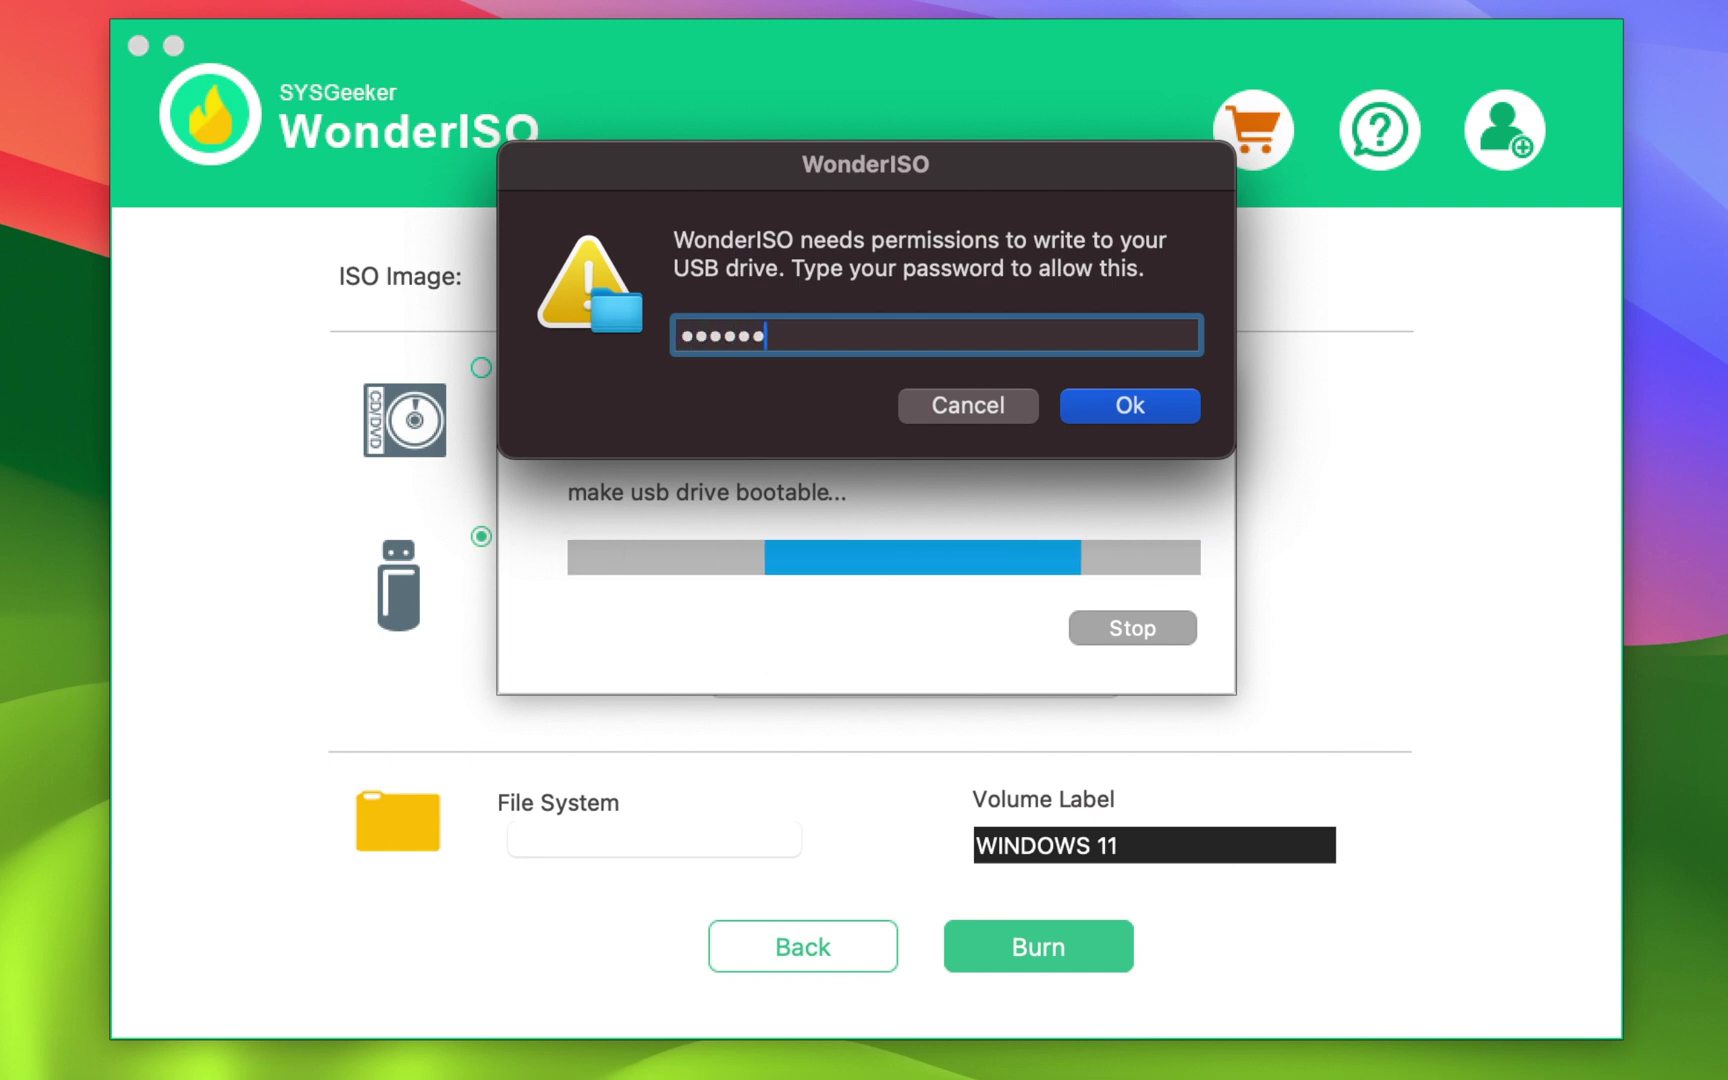
{"action": "left_click", "coordinate": [1103, 416]}
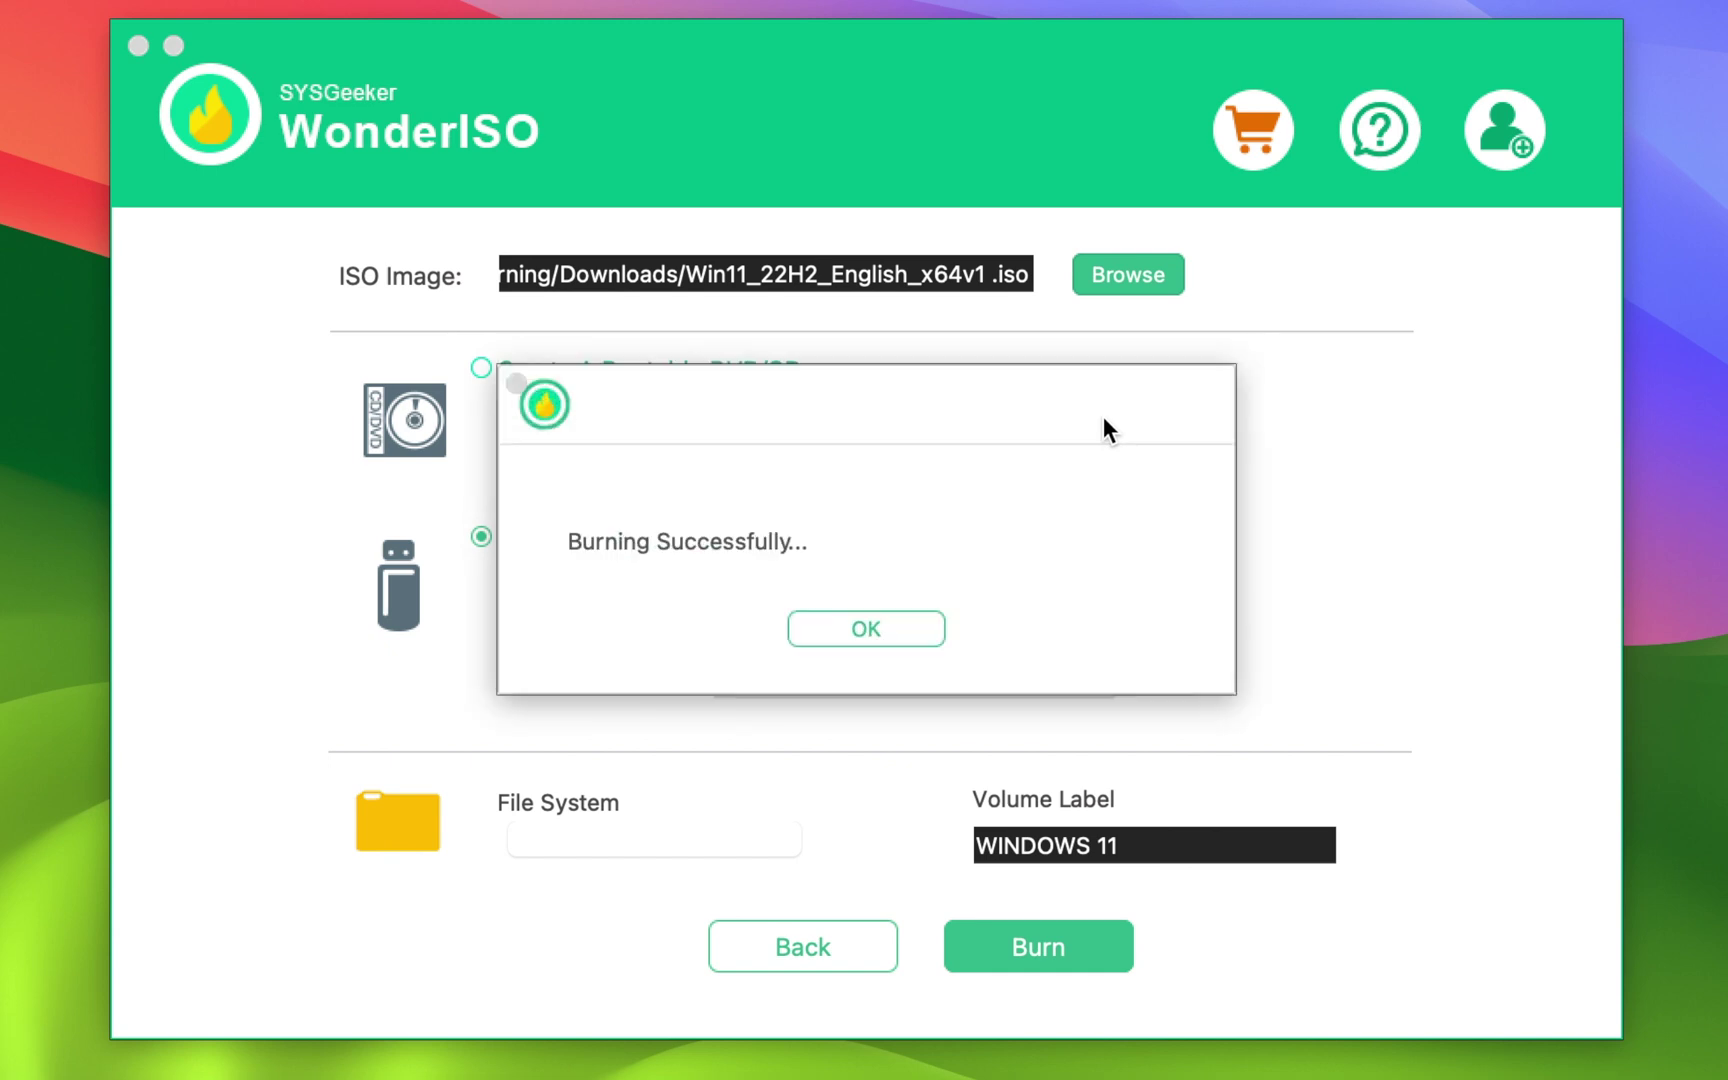
Dismiss the Burning Successfully message and quit WonderISO
{"action": "left_click", "coordinate": [879, 624]}
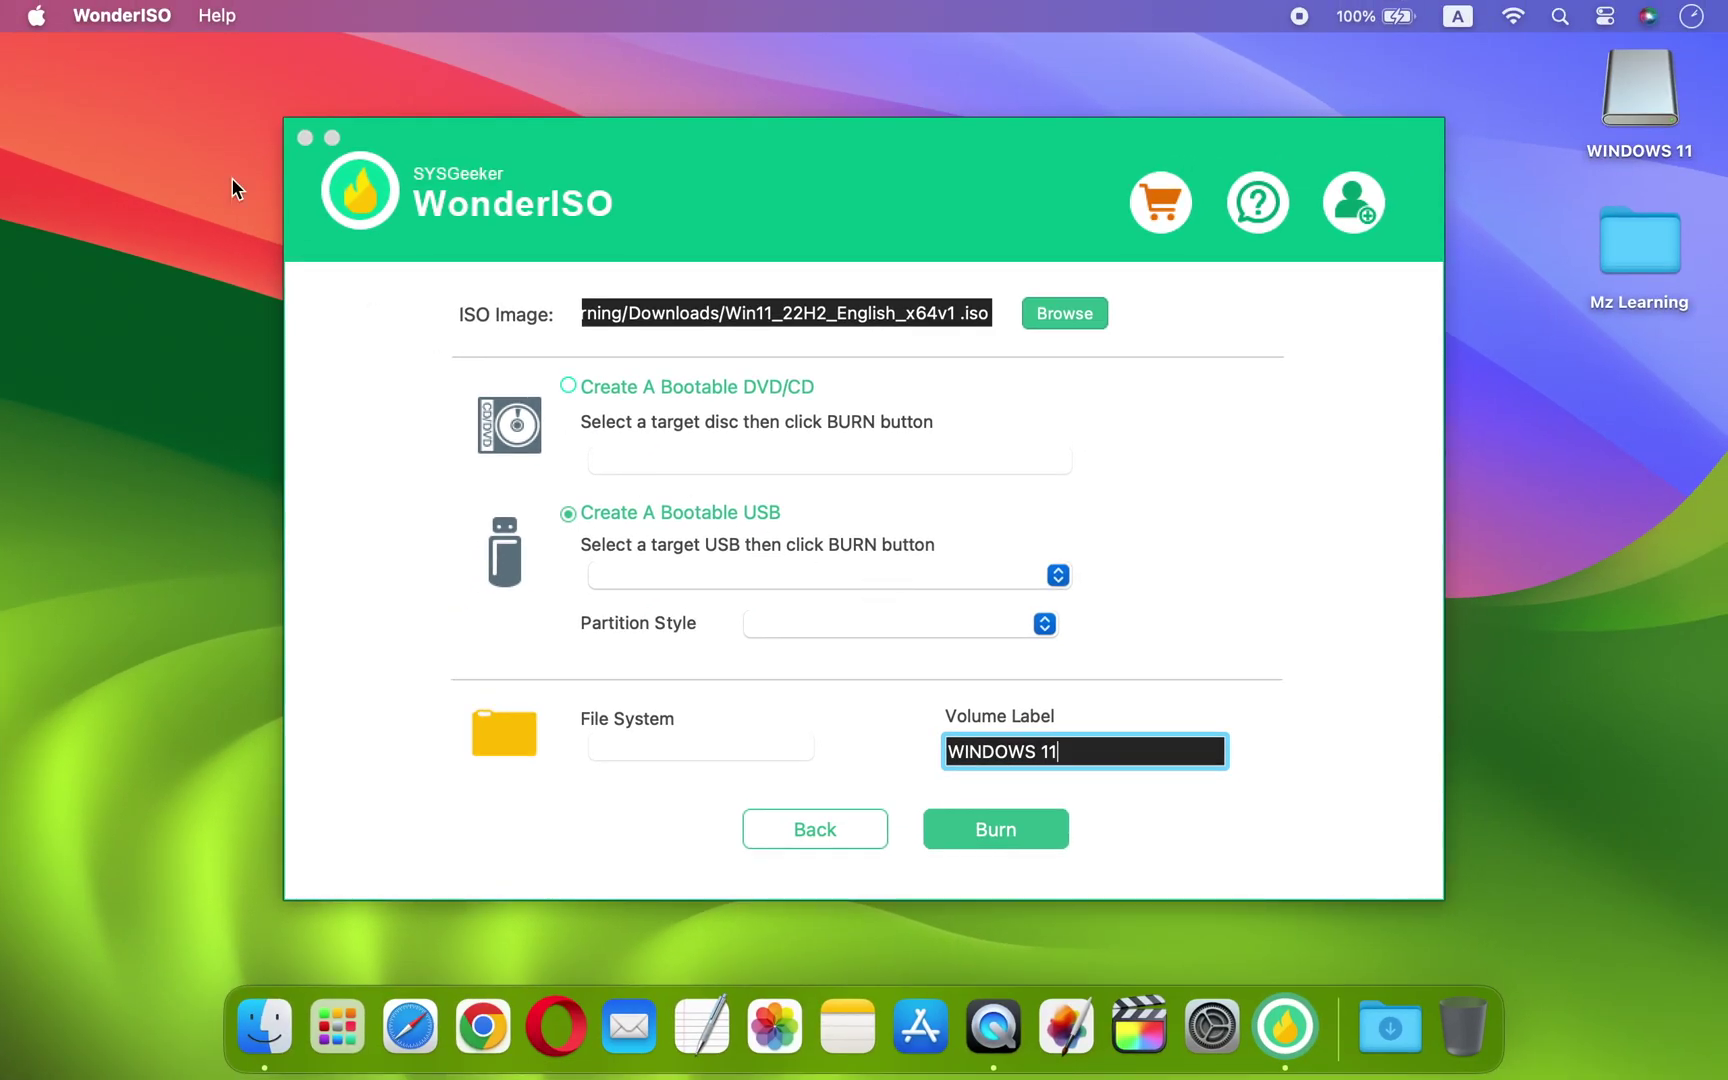
{"action": "left_click", "coordinate": [104, 14]}
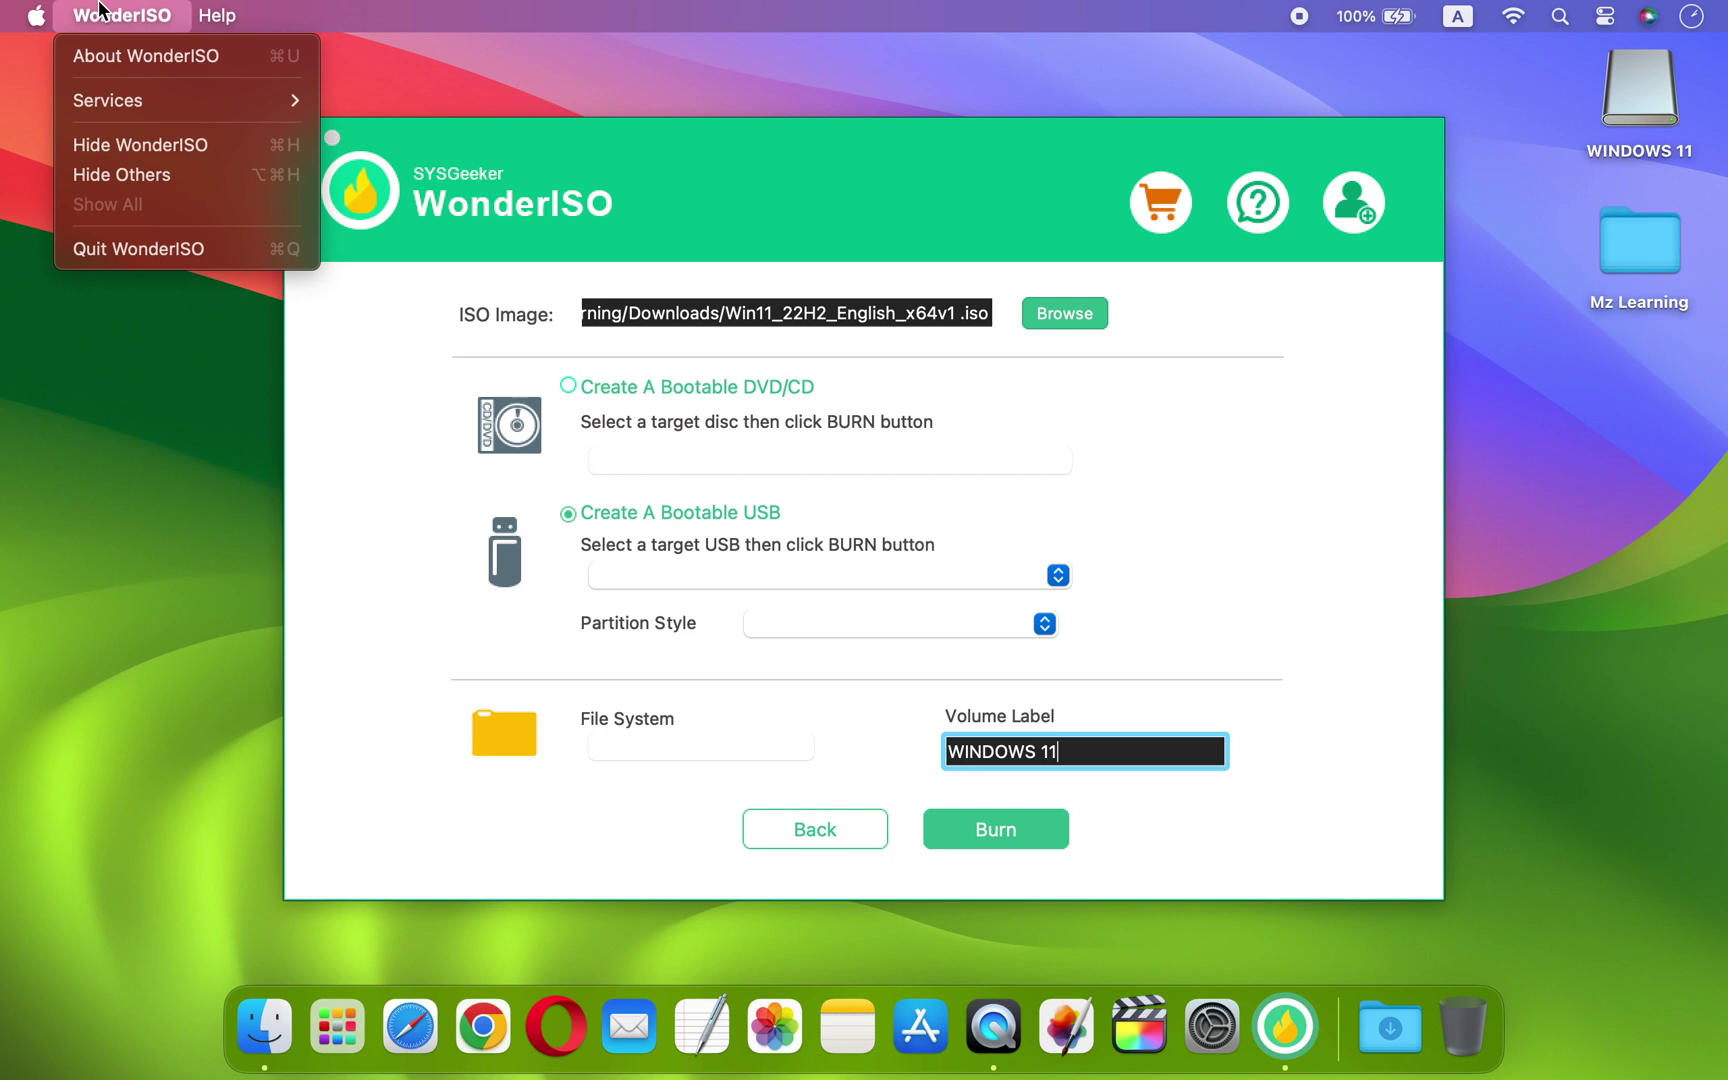
{"action": "left_click", "coordinate": [180, 249]}
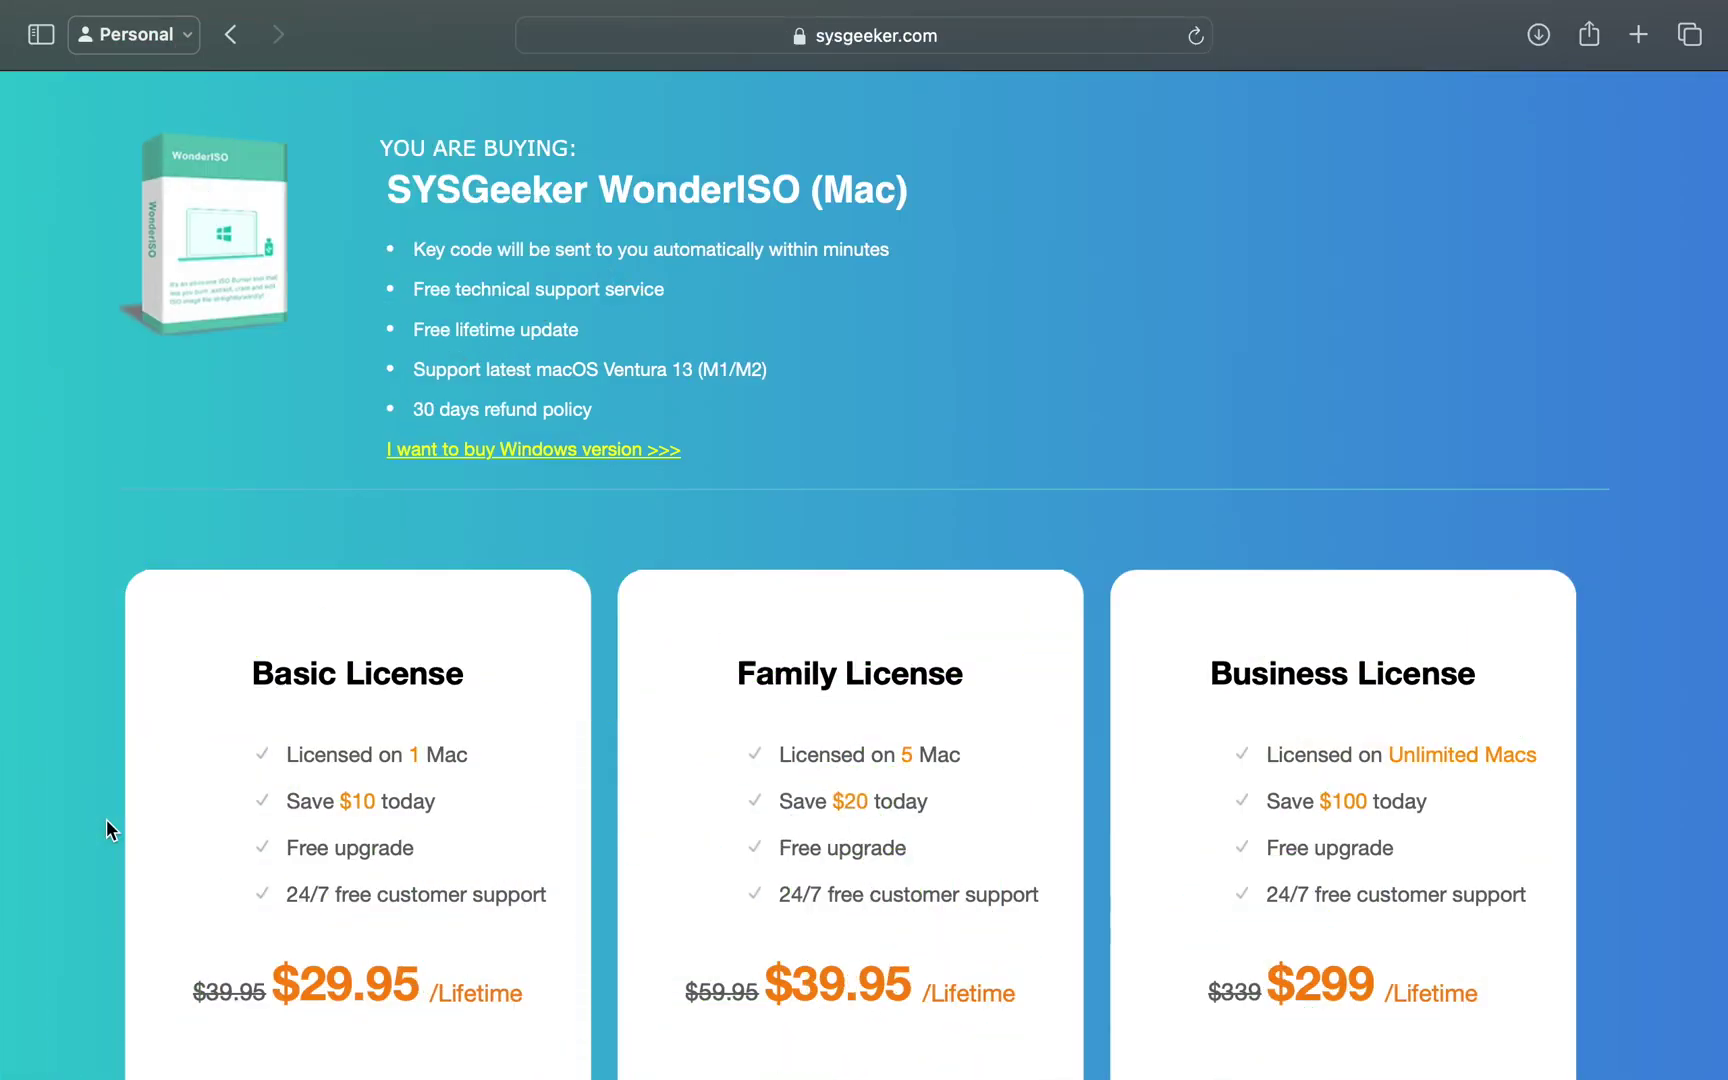
Highlight the $29.95 Basic License price on the pricing page and the YouTube video title
{"action": "scroll", "coordinate": [107, 820], "scroll_direction": "down", "scroll_amount": 5}
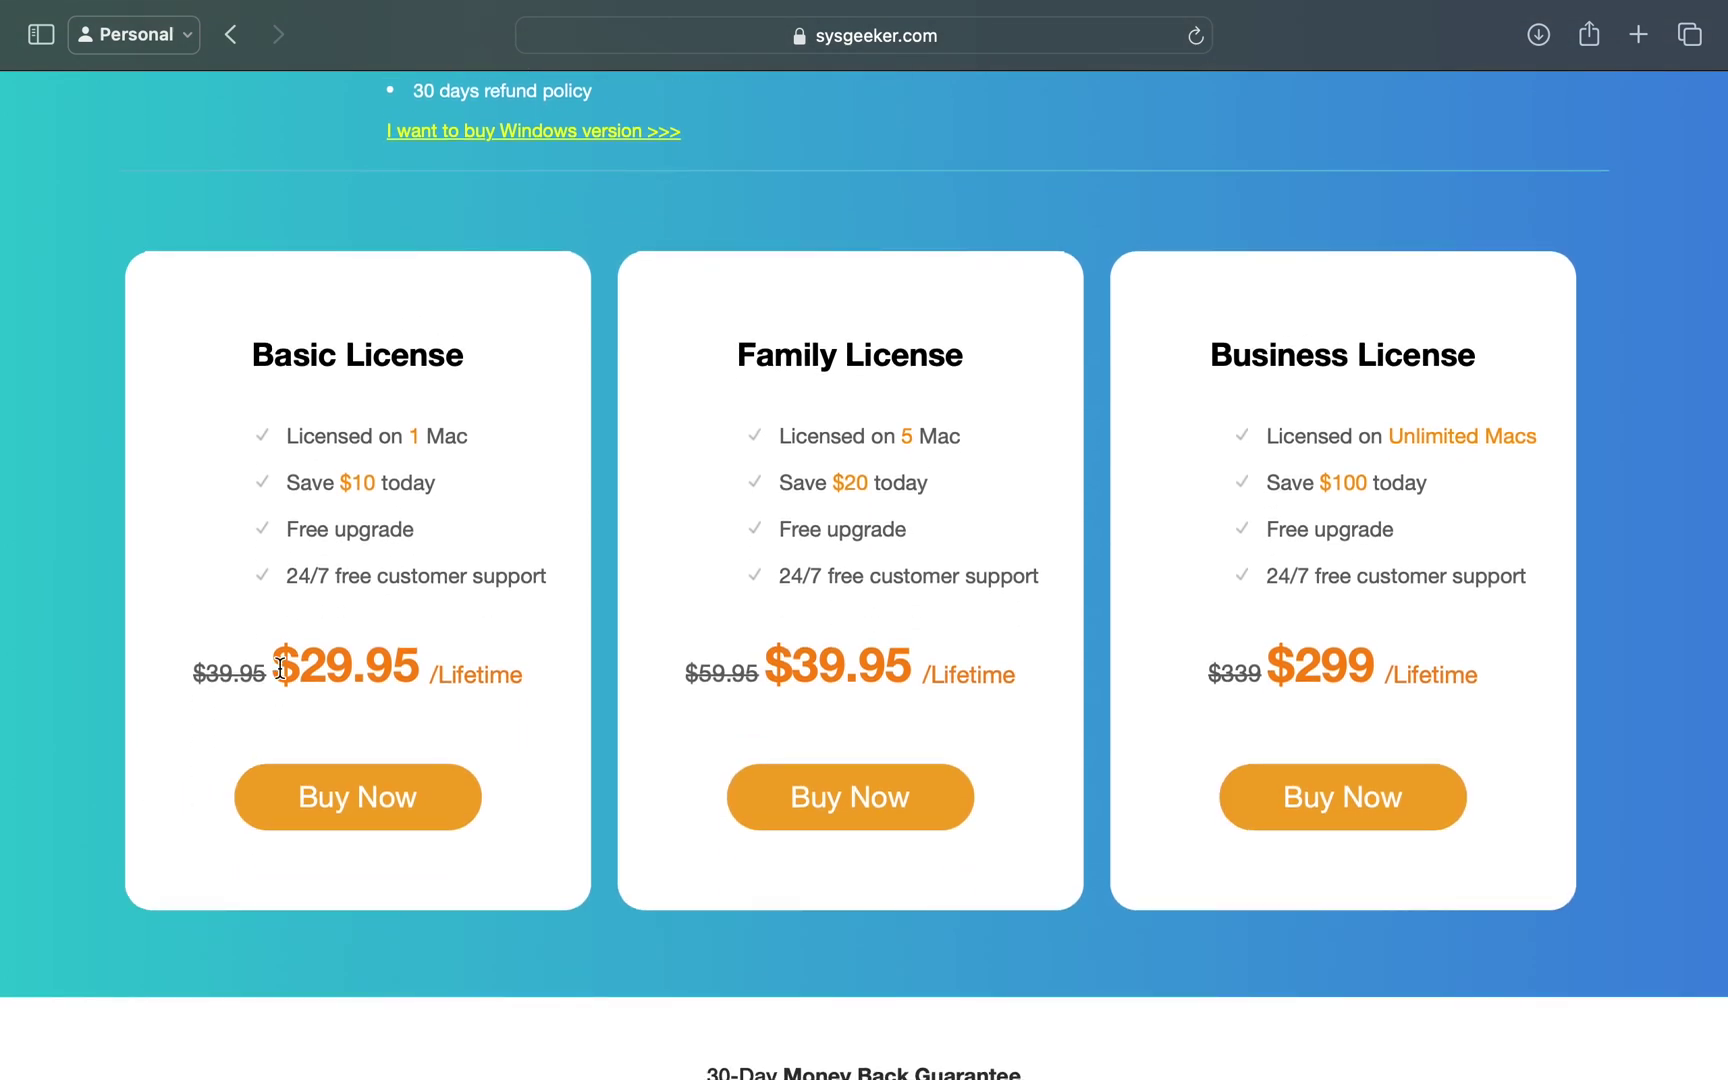
{"action": "left_click_drag", "start_coordinate": [274, 668], "coordinate": [418, 671]}
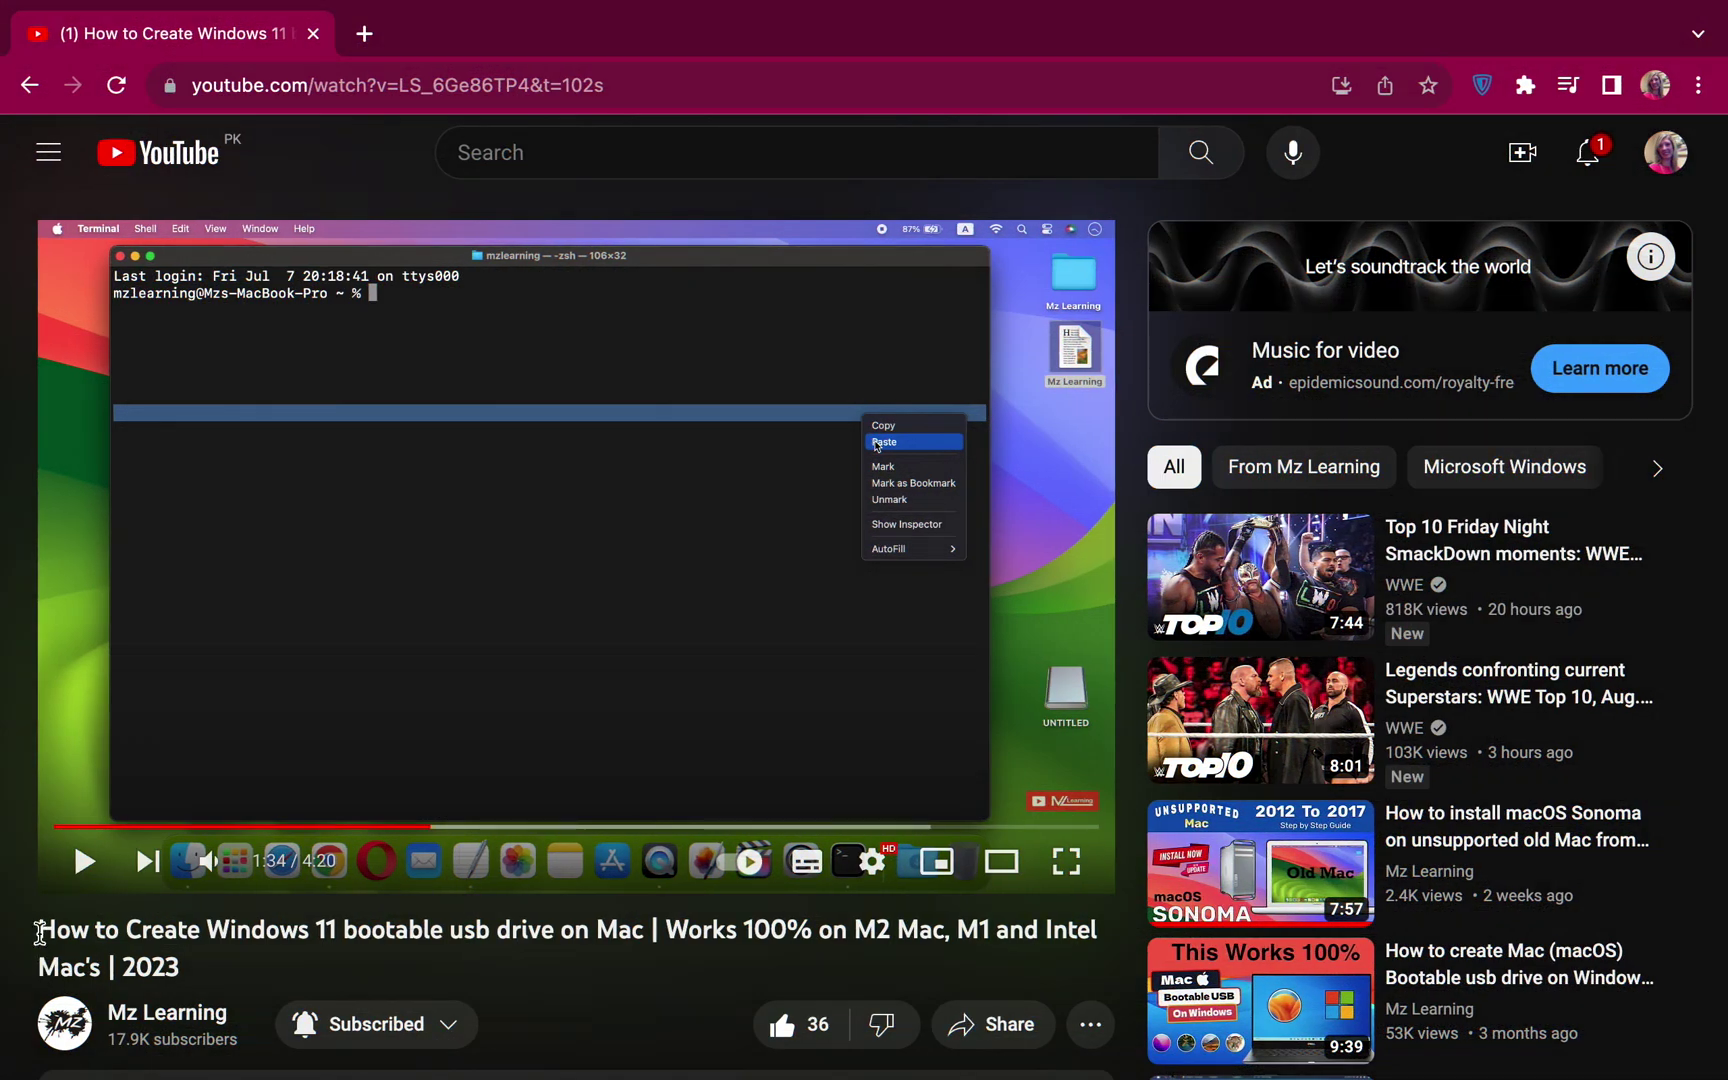
{"action": "left_click_drag", "start_coordinate": [40, 933], "coordinate": [630, 946]}
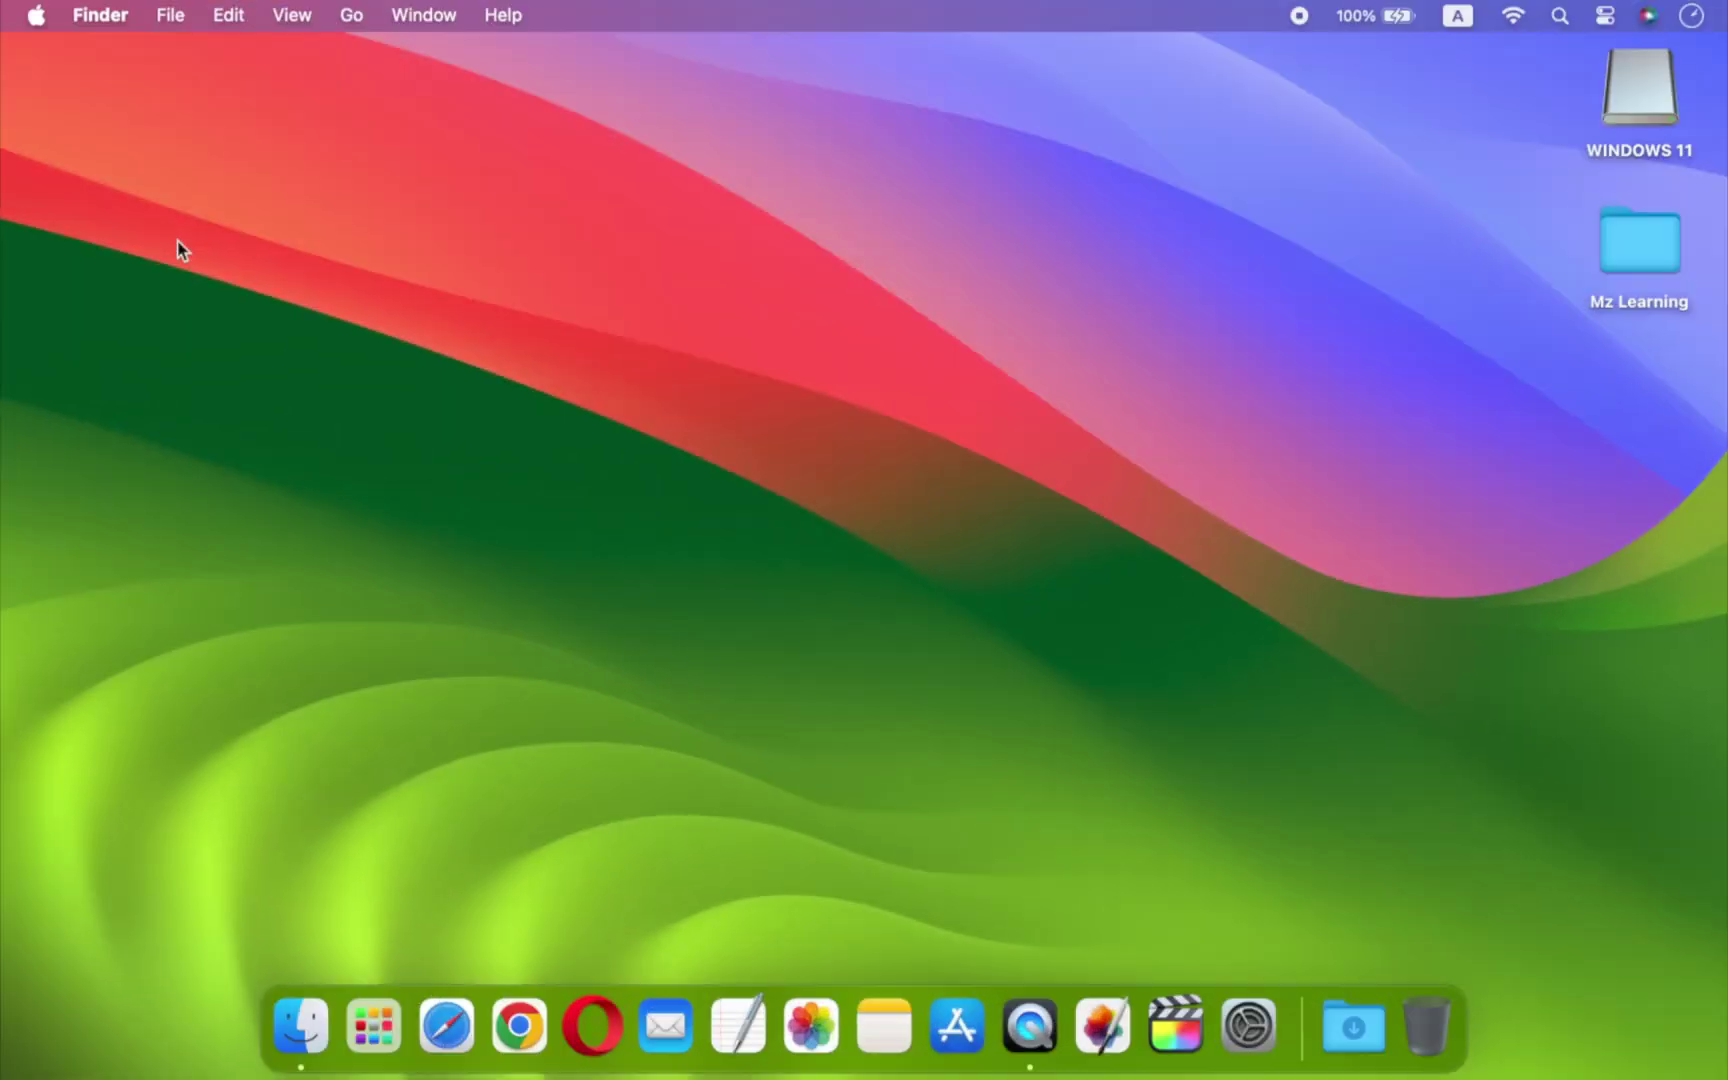
Open the WINDOWS 11 drive from the desktop to view setup.exe, boot and sources
{"action": "double_click", "coordinate": [1632, 112]}
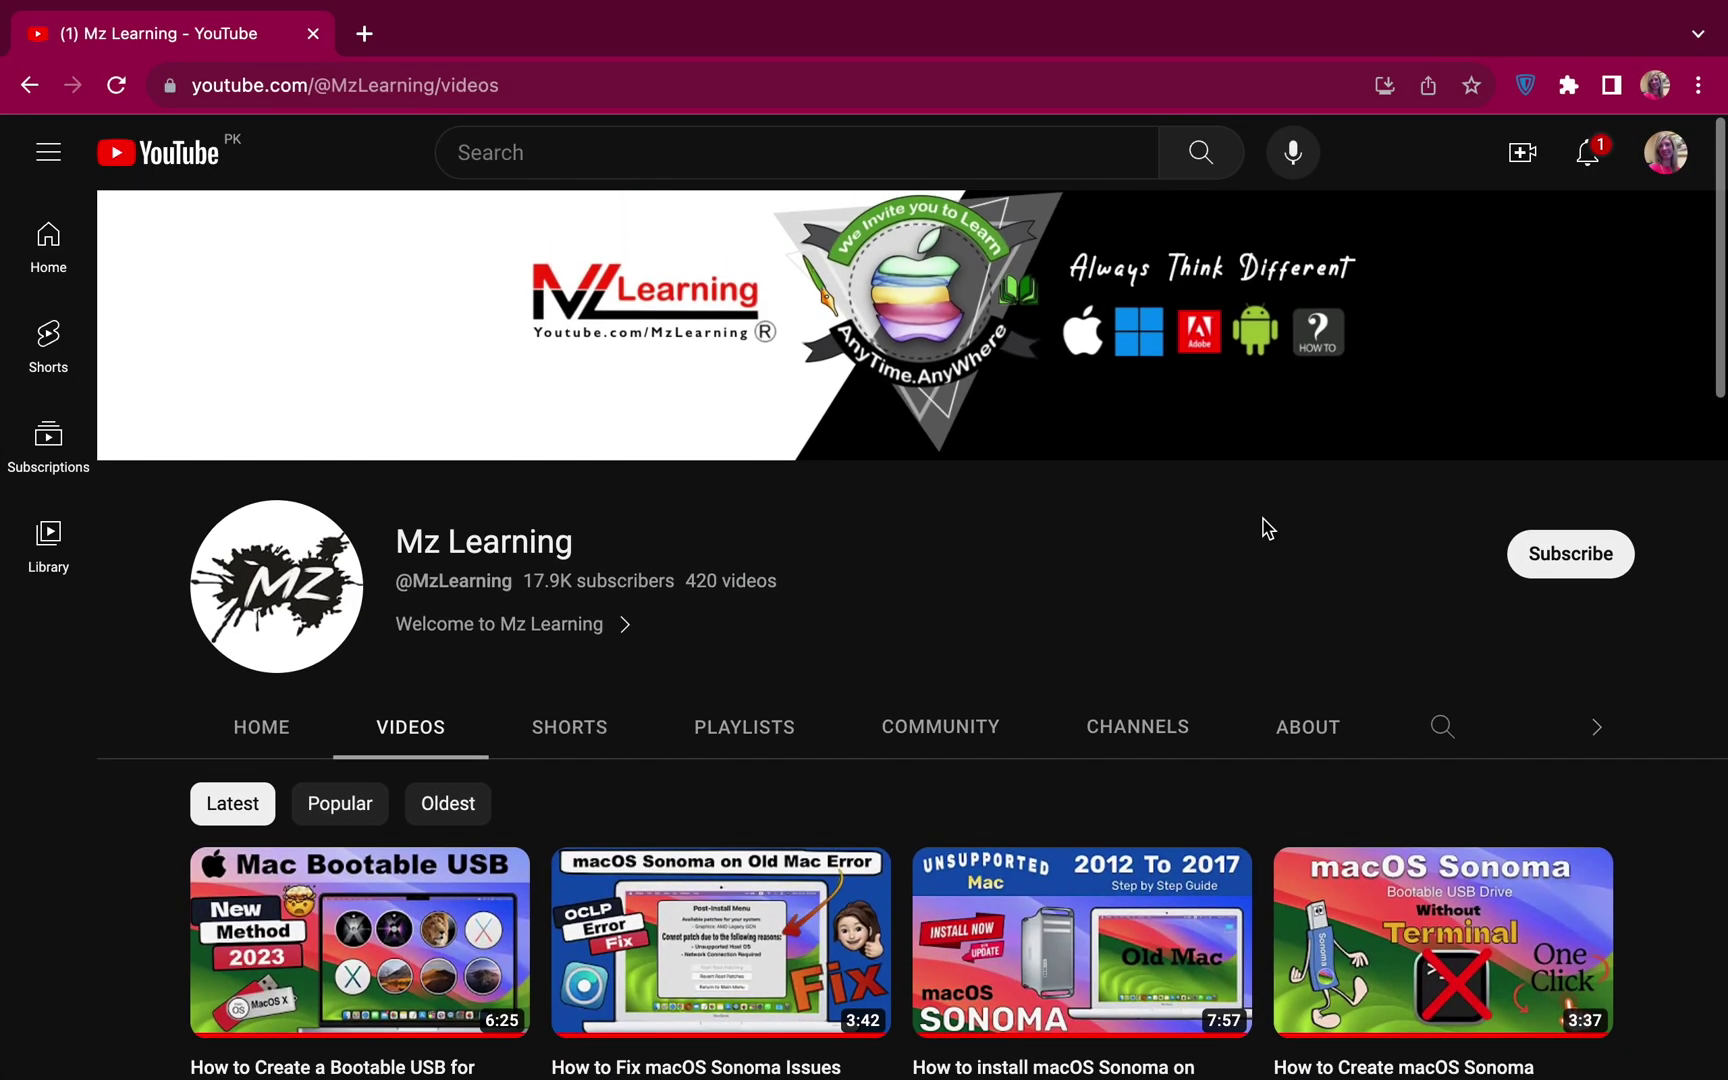
Subscribe to the tutorial's YouTube channel with notifications set to All
{"action": "left_click", "coordinate": [1522, 555]}
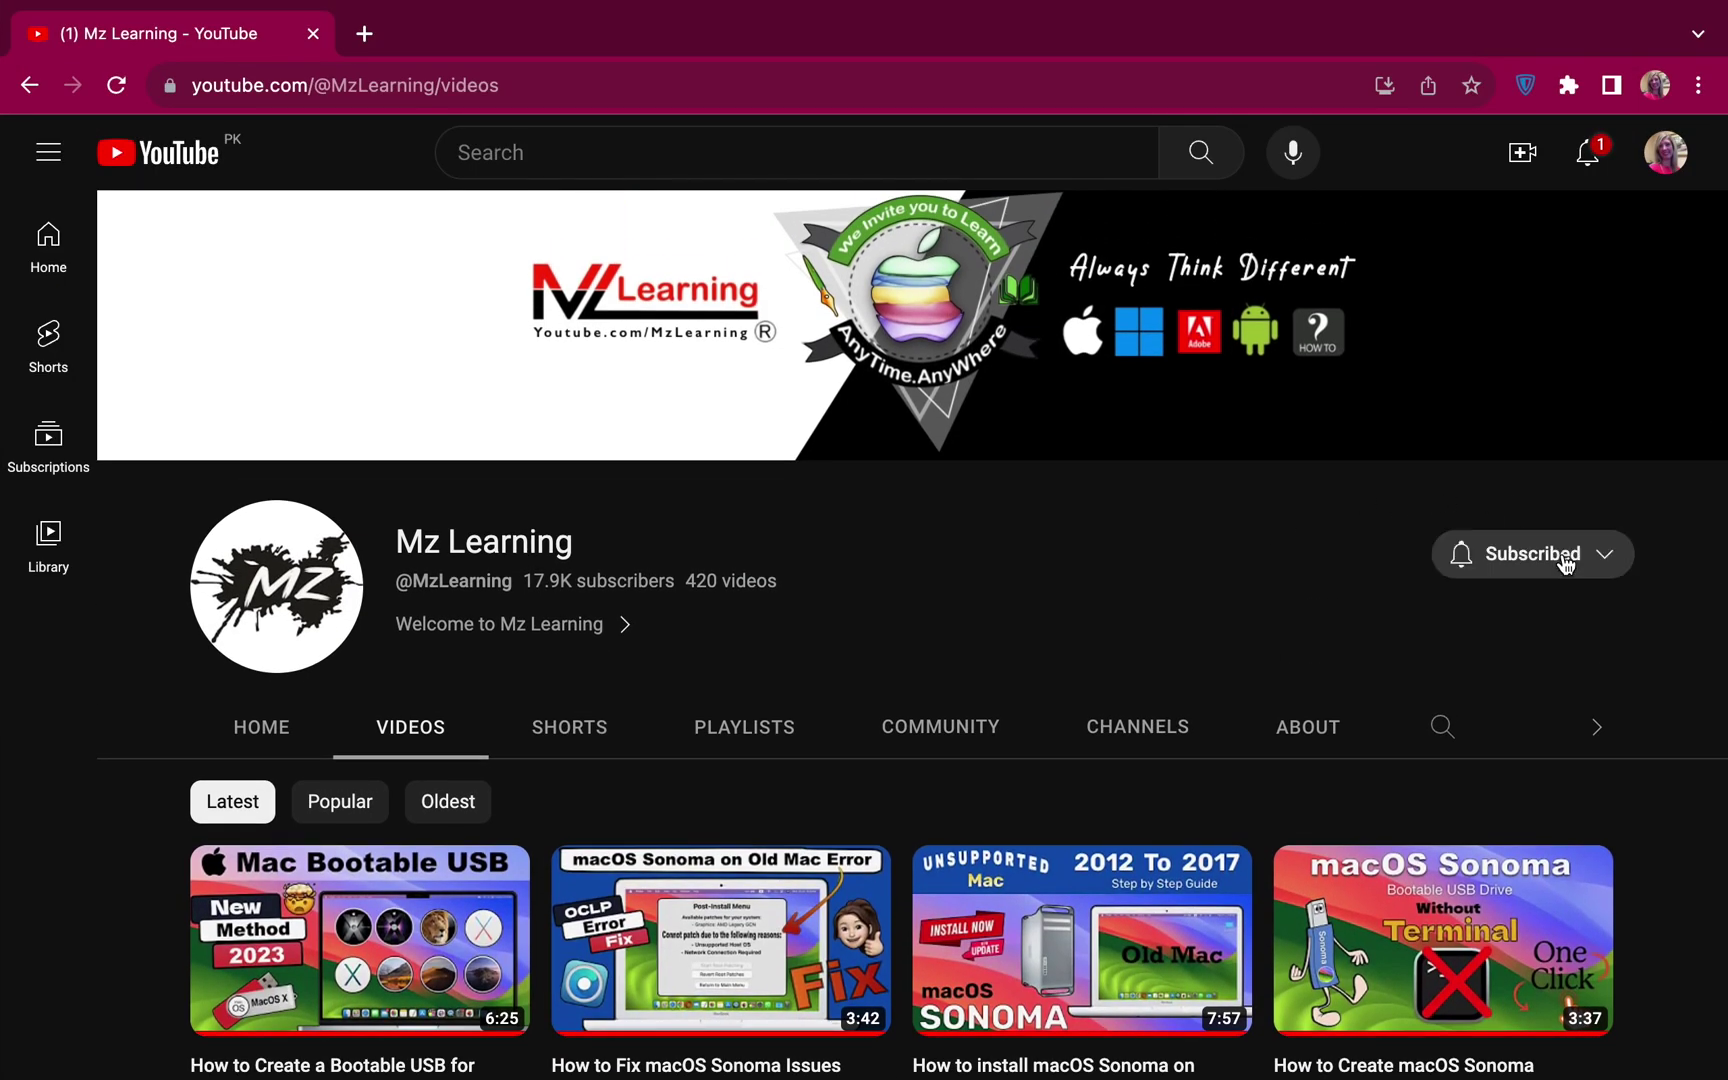
{"action": "left_click", "coordinate": [1470, 562]}
{"action": "left_click", "coordinate": [1476, 611]}
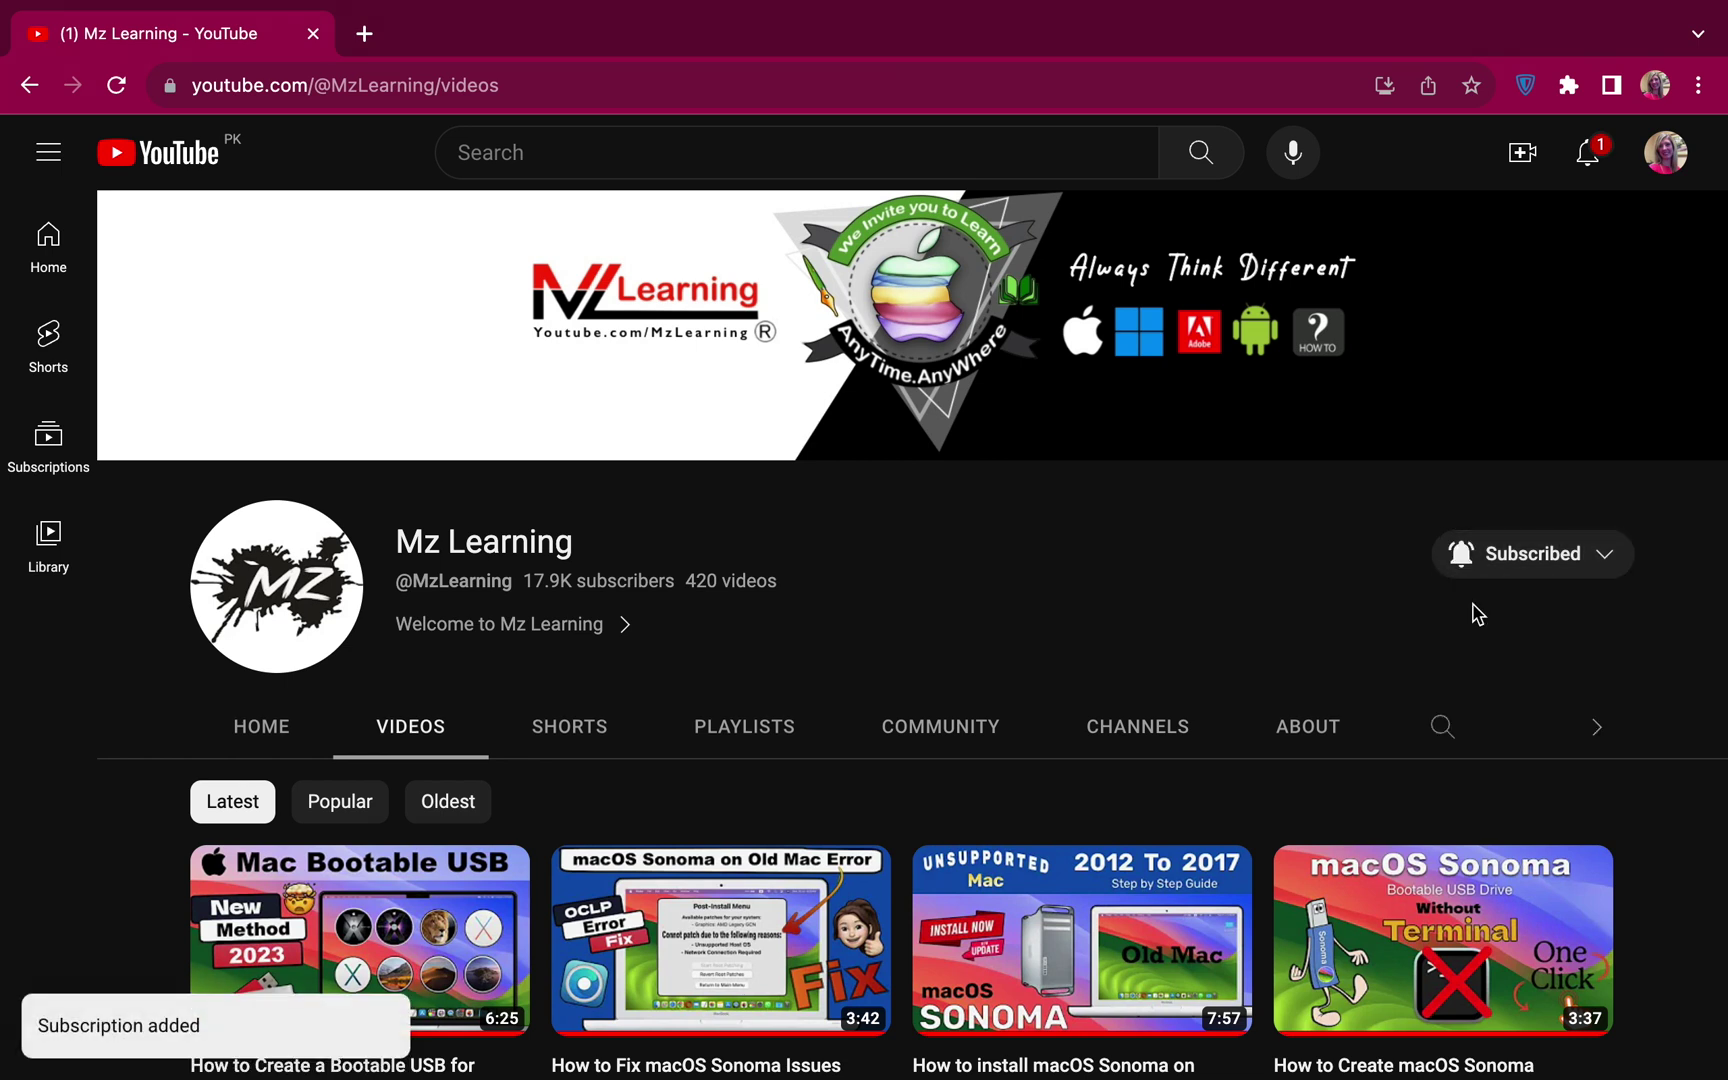